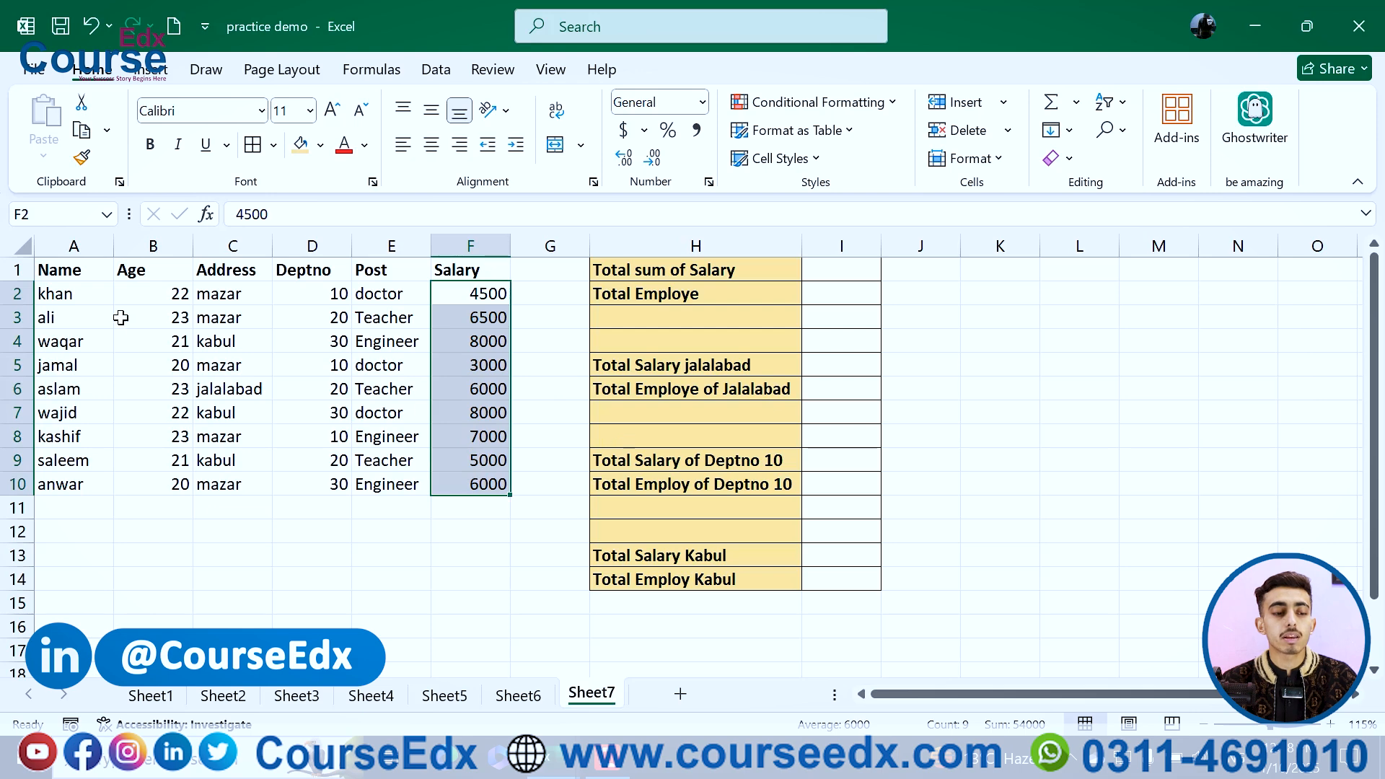
# Step: Review the employee table's column headers from Name through Salary
pyautogui.click(83, 291)
pyautogui.click(141, 269)
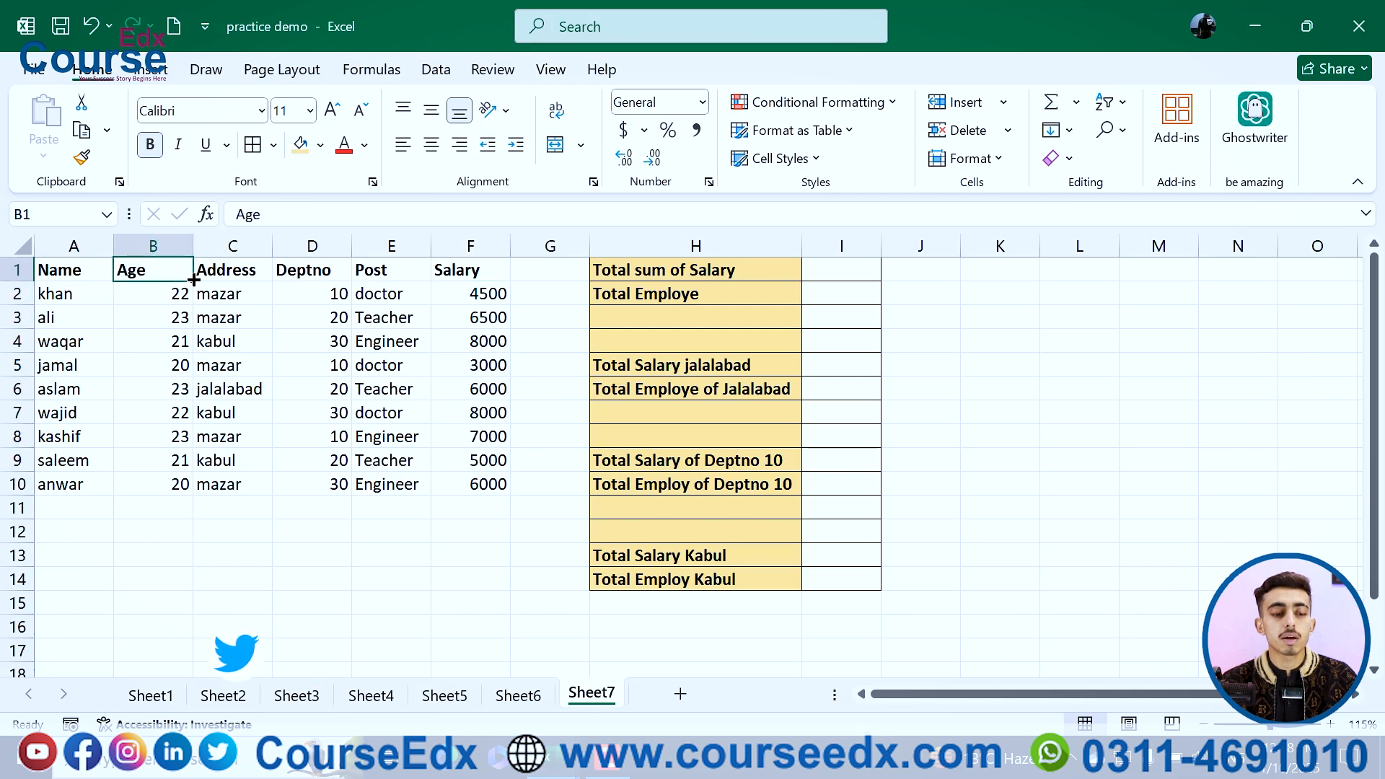
pyautogui.click(232, 272)
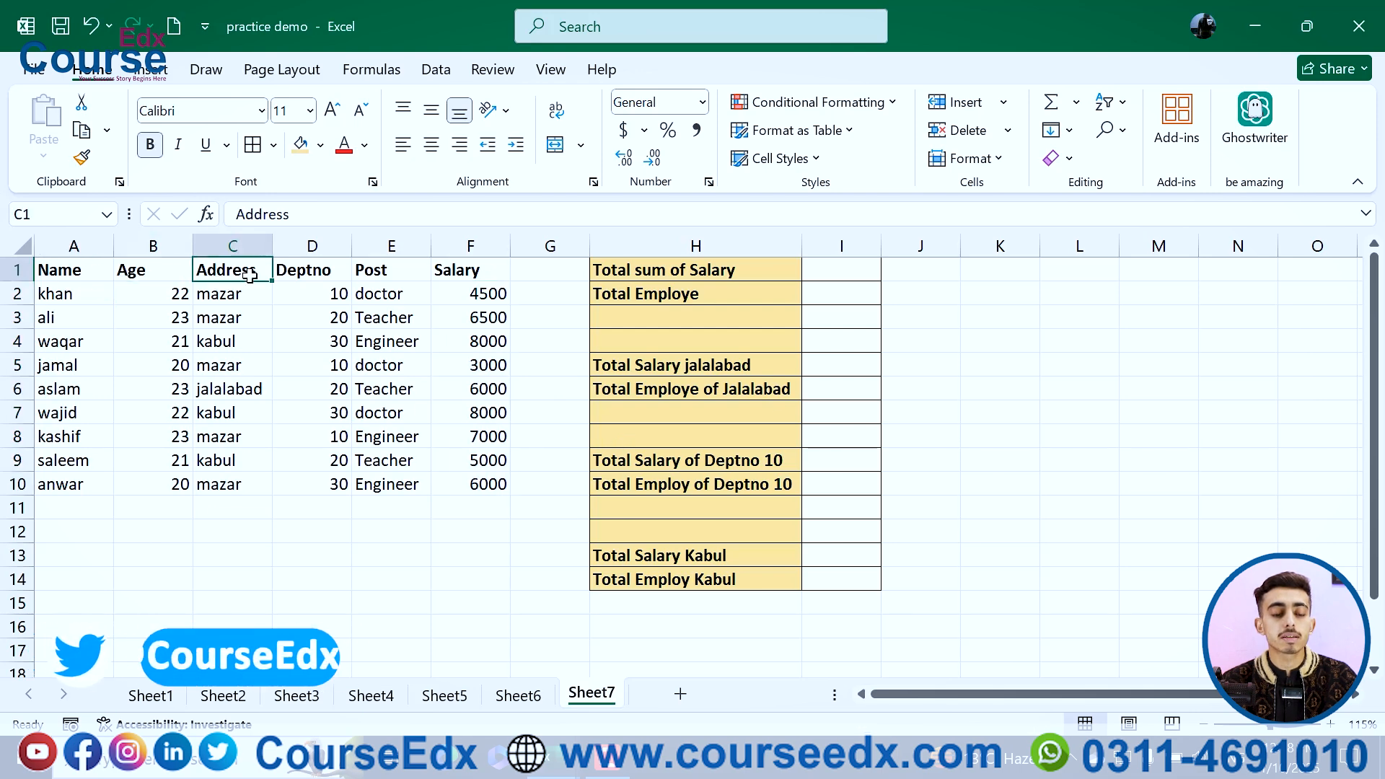
pyautogui.click(330, 275)
pyautogui.click(373, 276)
pyautogui.click(442, 277)
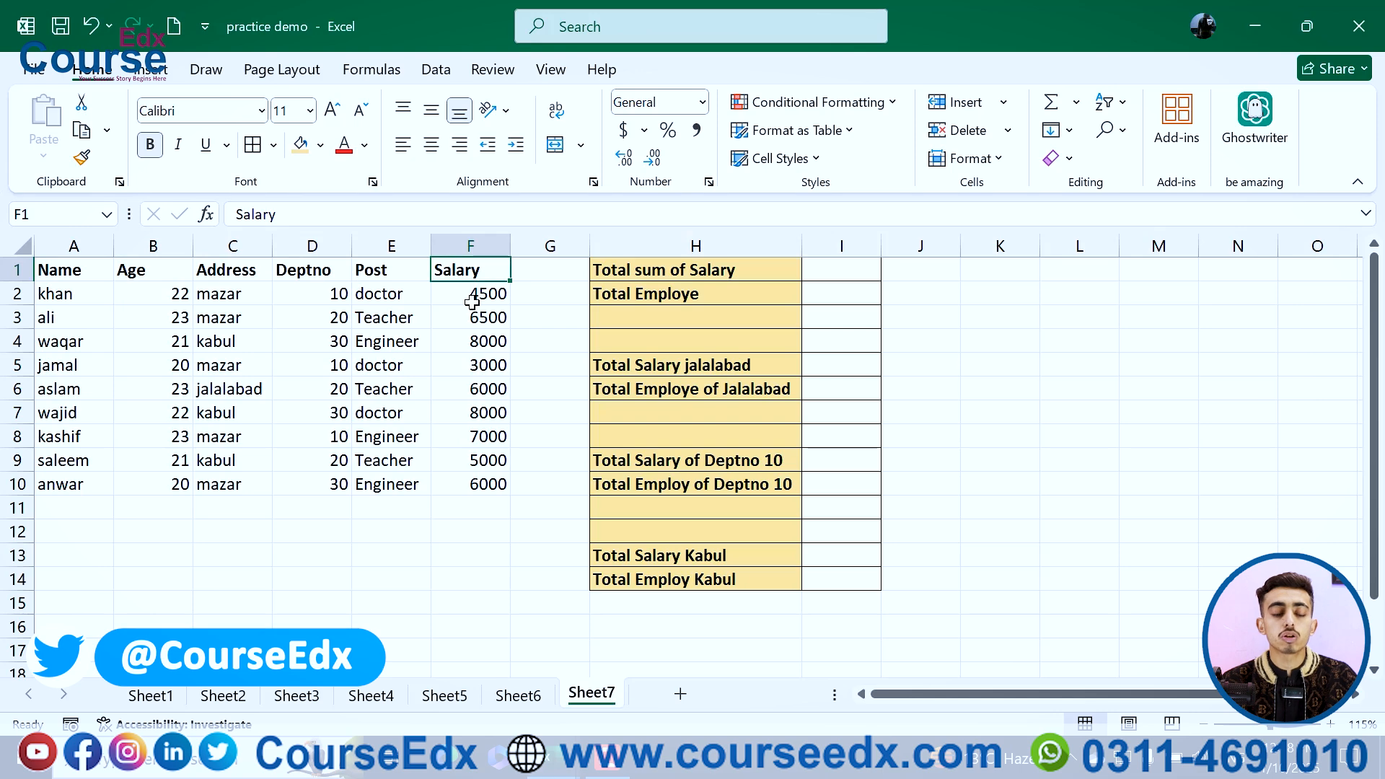
# Step: Enter a SUM formula in I1 totalling the salaries in F2:F10
pyautogui.click(820, 278)
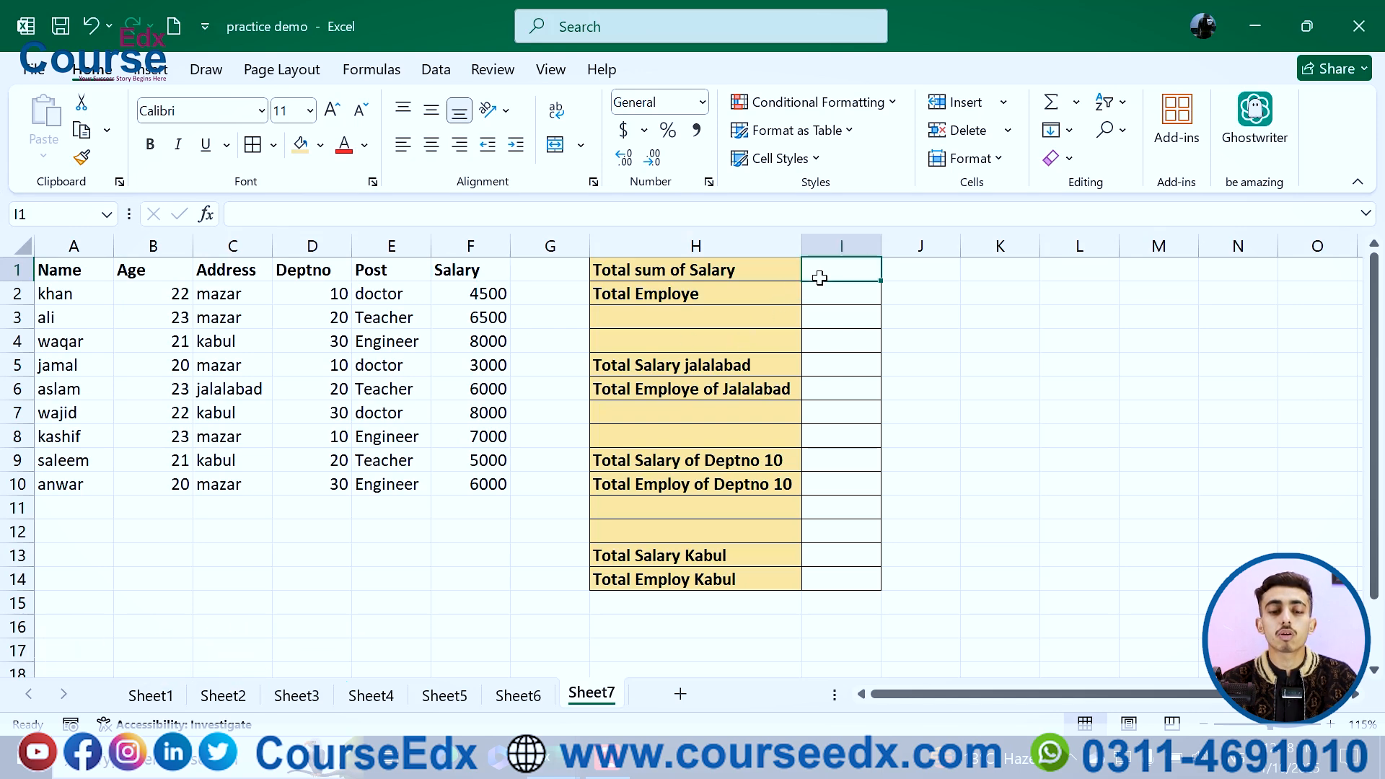
pyautogui.write('=si')
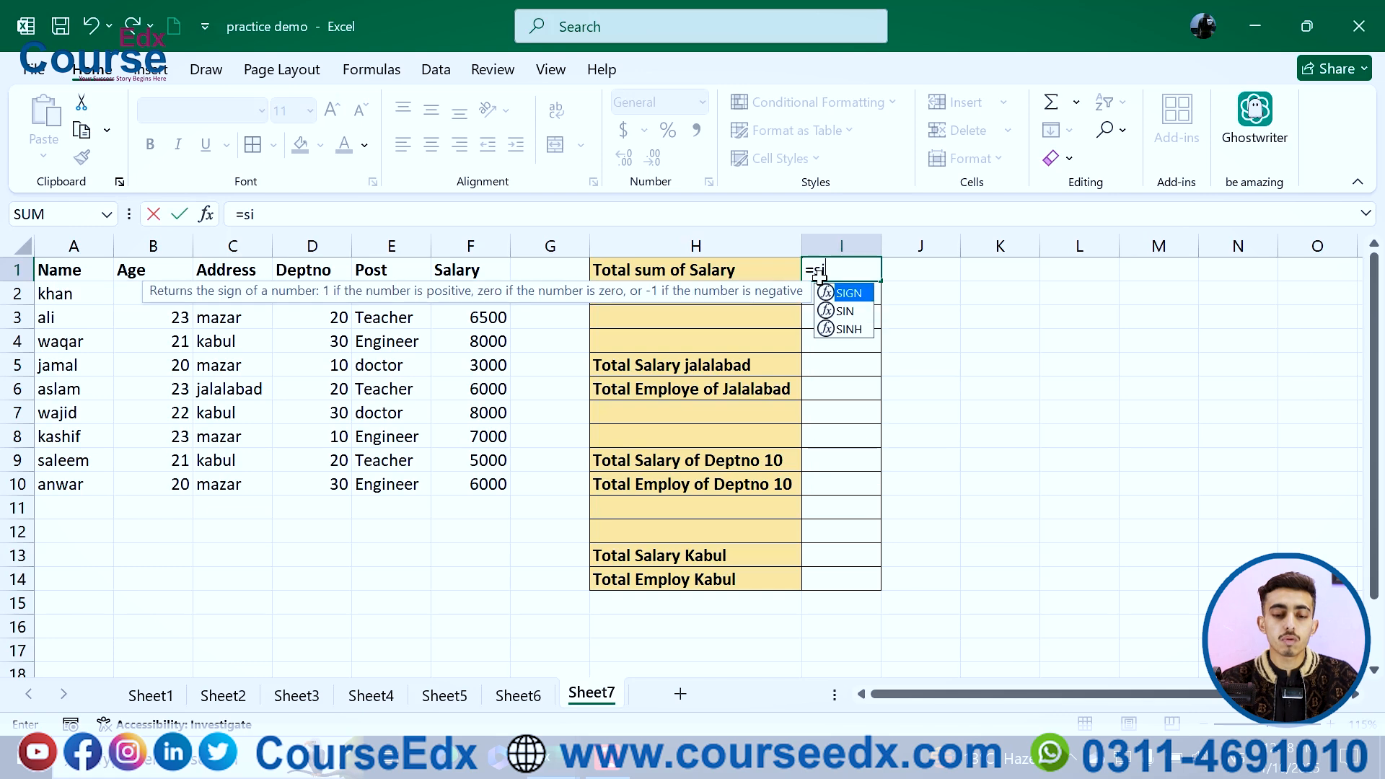
pyautogui.press('BackSpace')
pyautogui.write('um')
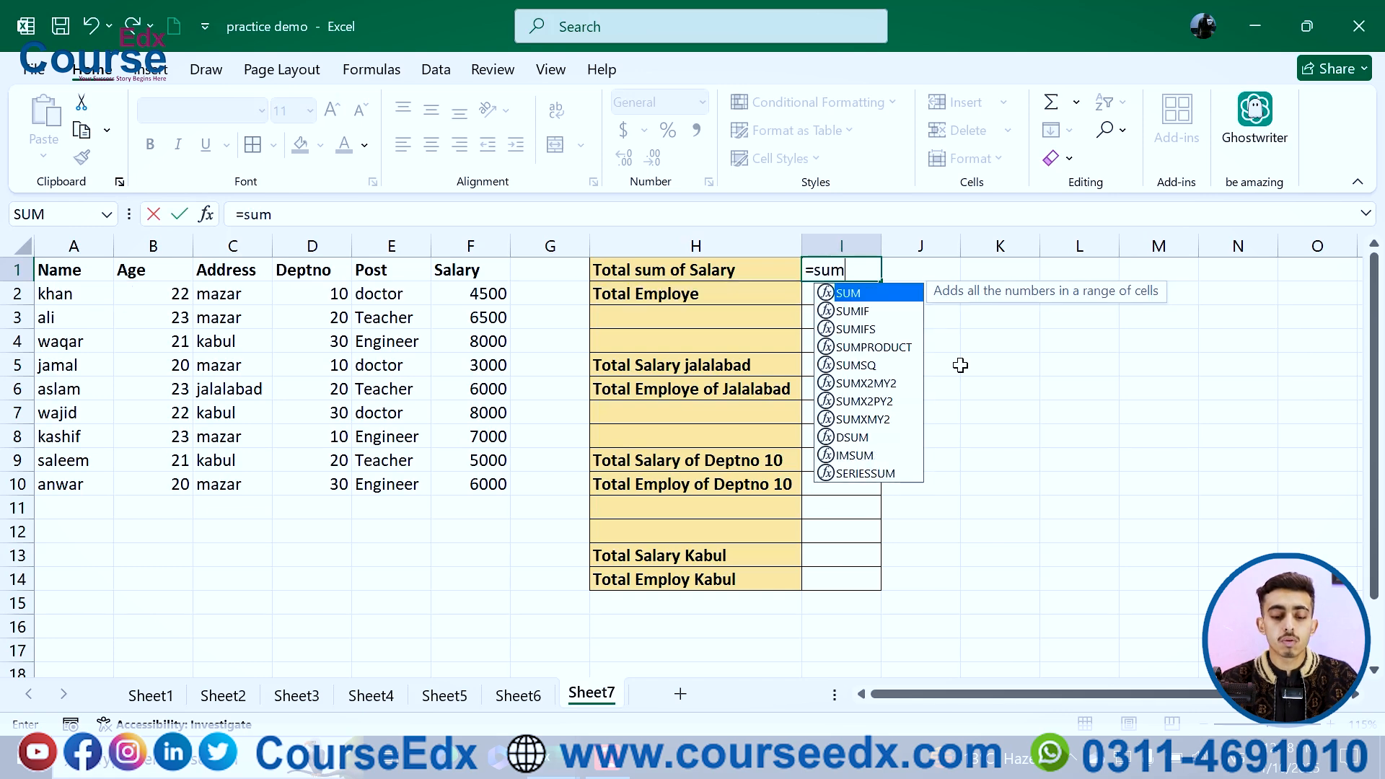
pyautogui.write('(')
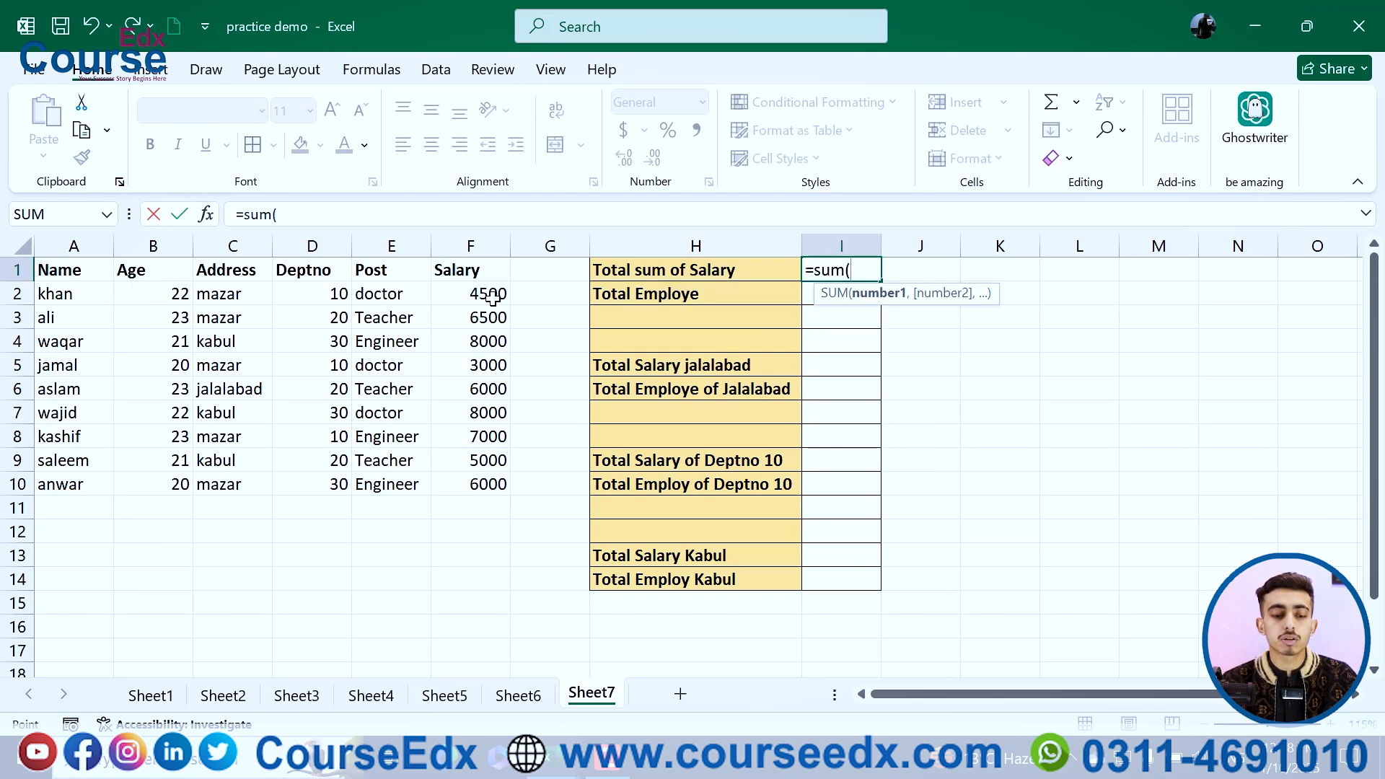
pyautogui.moveTo(495, 295); pyautogui.dragTo(489, 484)
pyautogui.write(')')
pyautogui.press('Return')
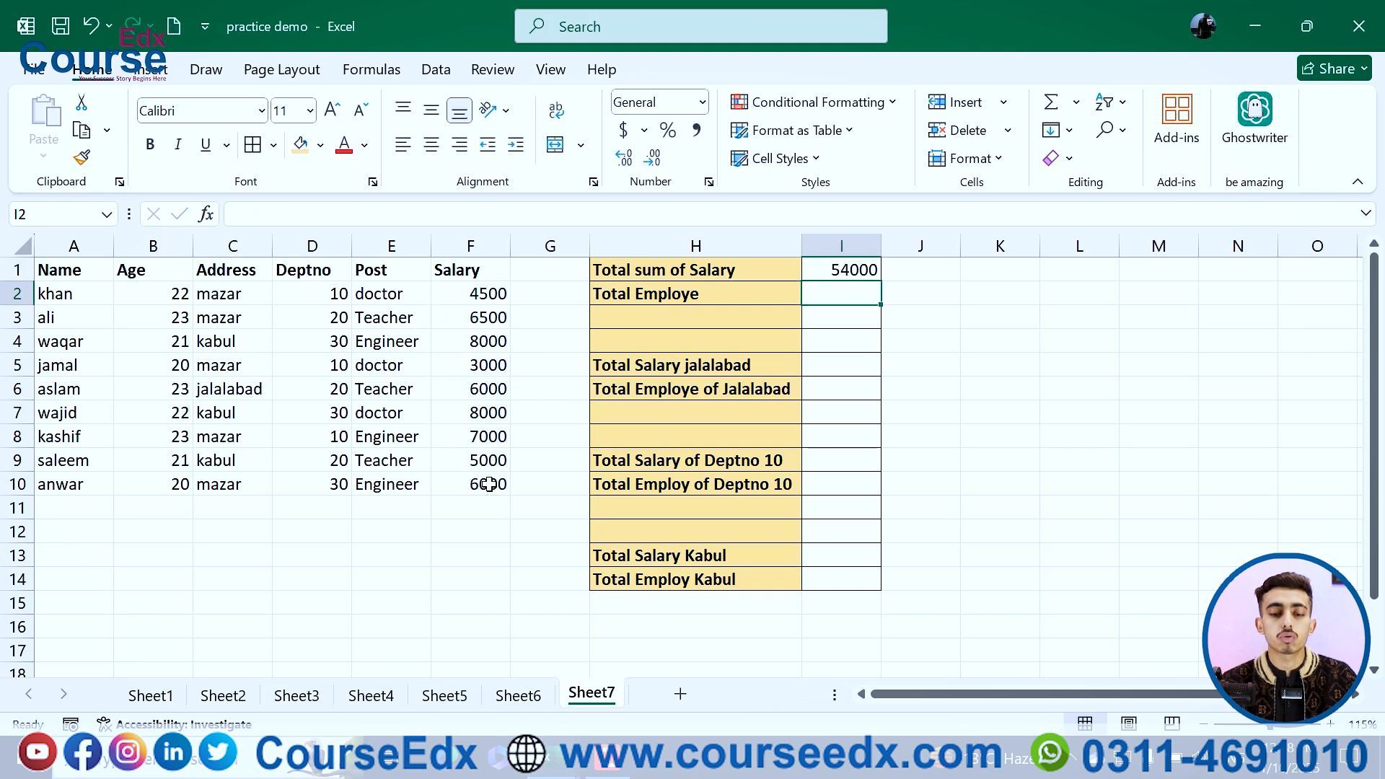
# Step: Enter a COUNT formula in I2 counting the salary cells F2:F10
pyautogui.click(845, 271)
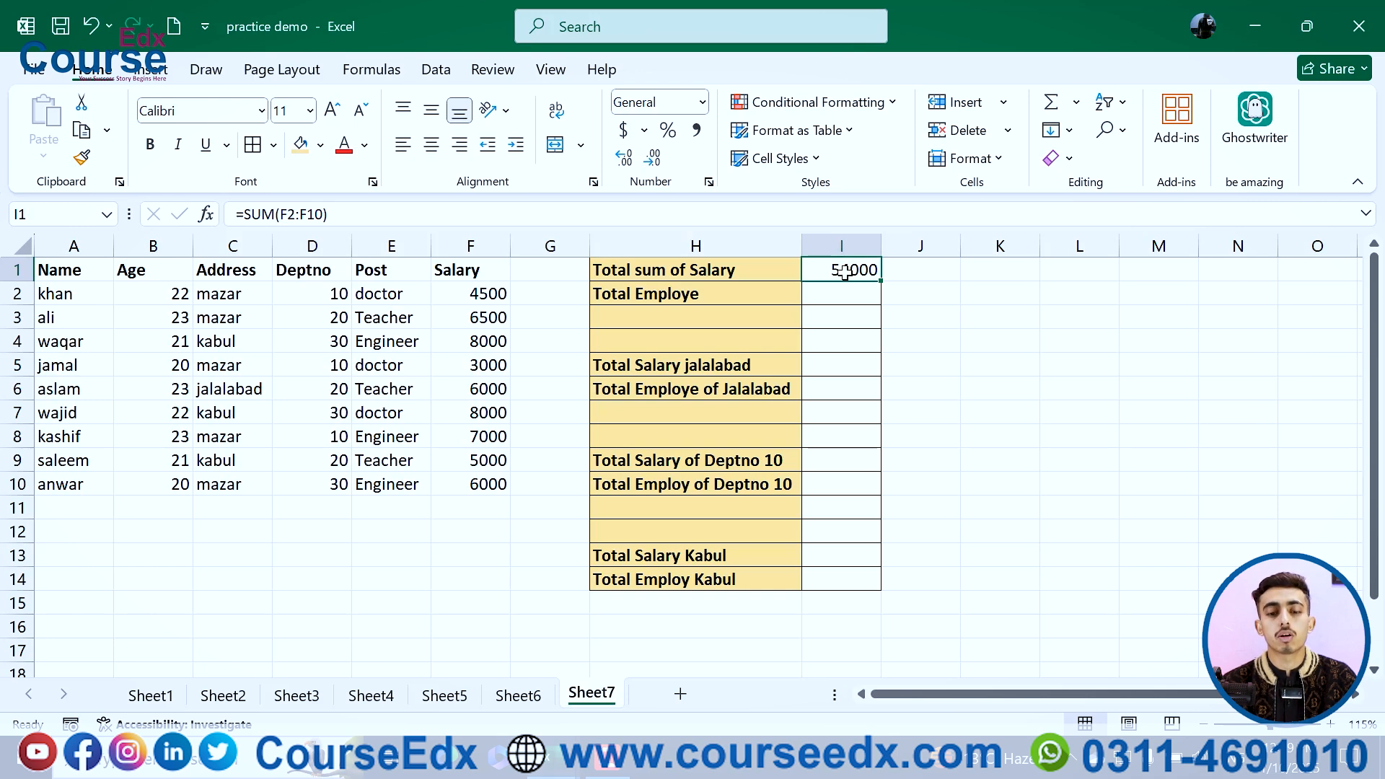
pyautogui.click(844, 296)
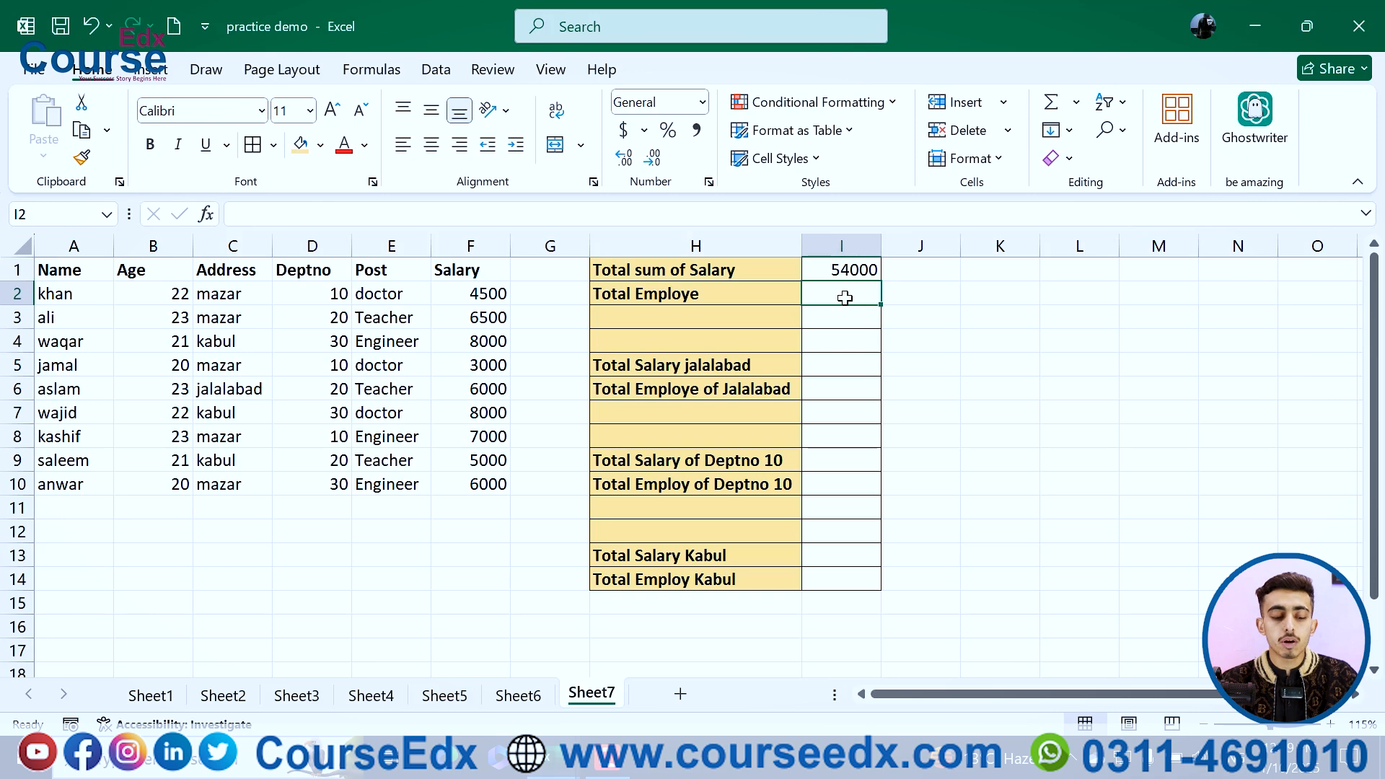
pyautogui.write('=coun')
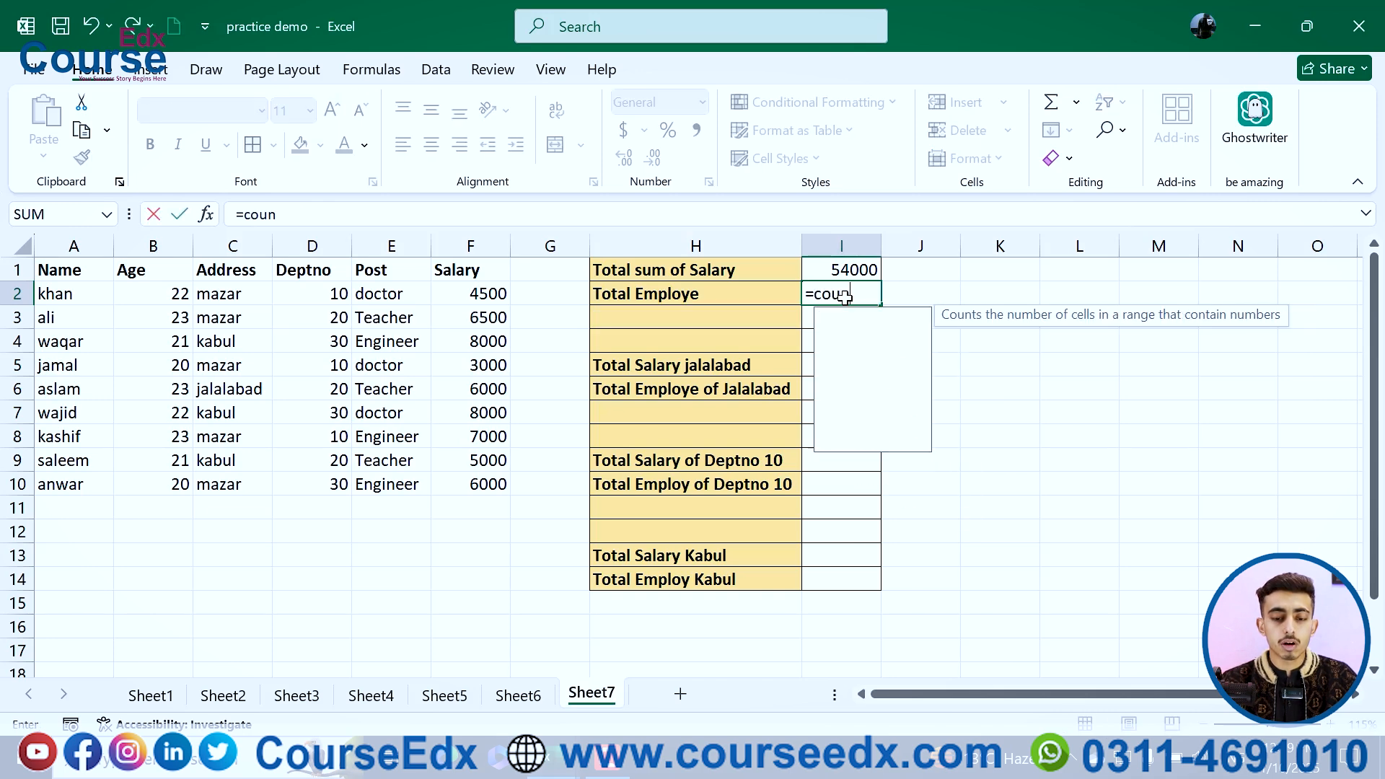
pyautogui.write('t(')
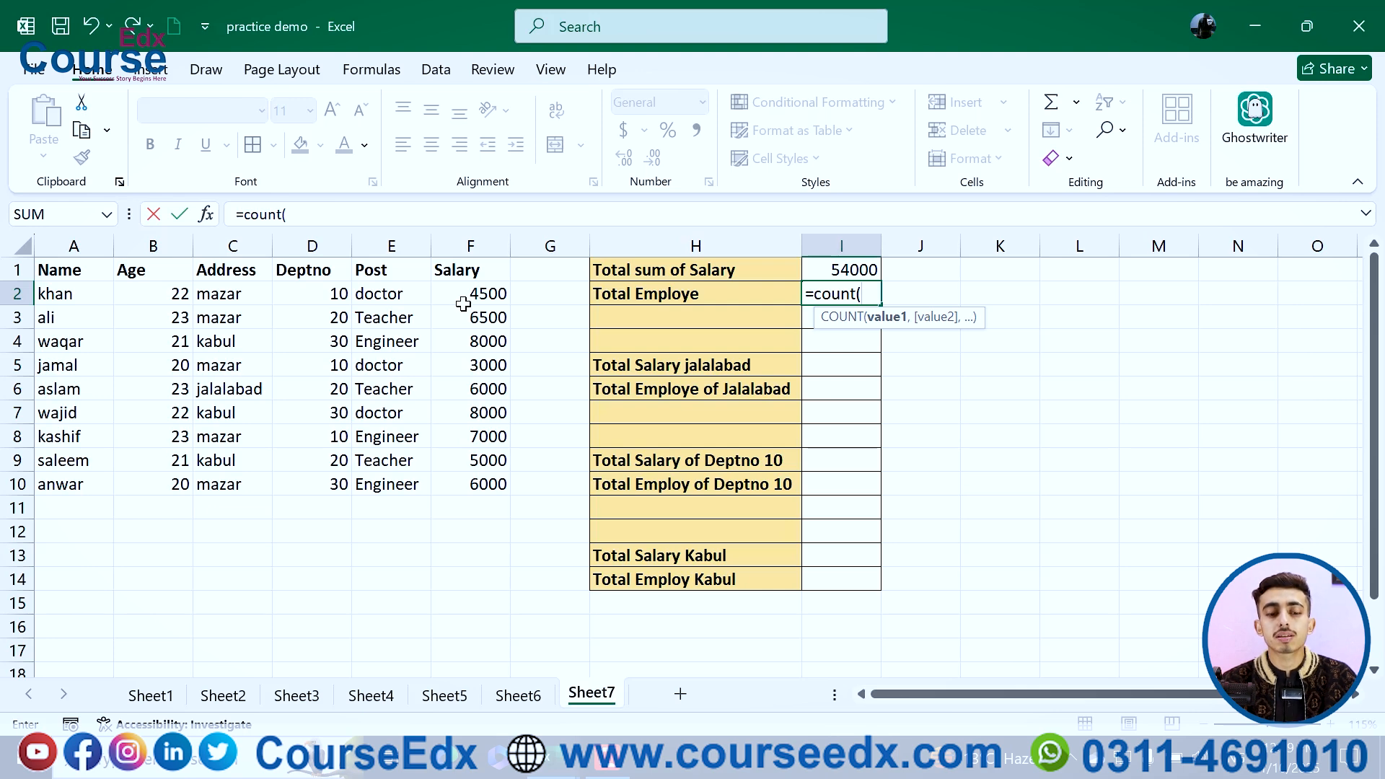
pyautogui.moveTo(462, 296); pyautogui.dragTo(465, 479)
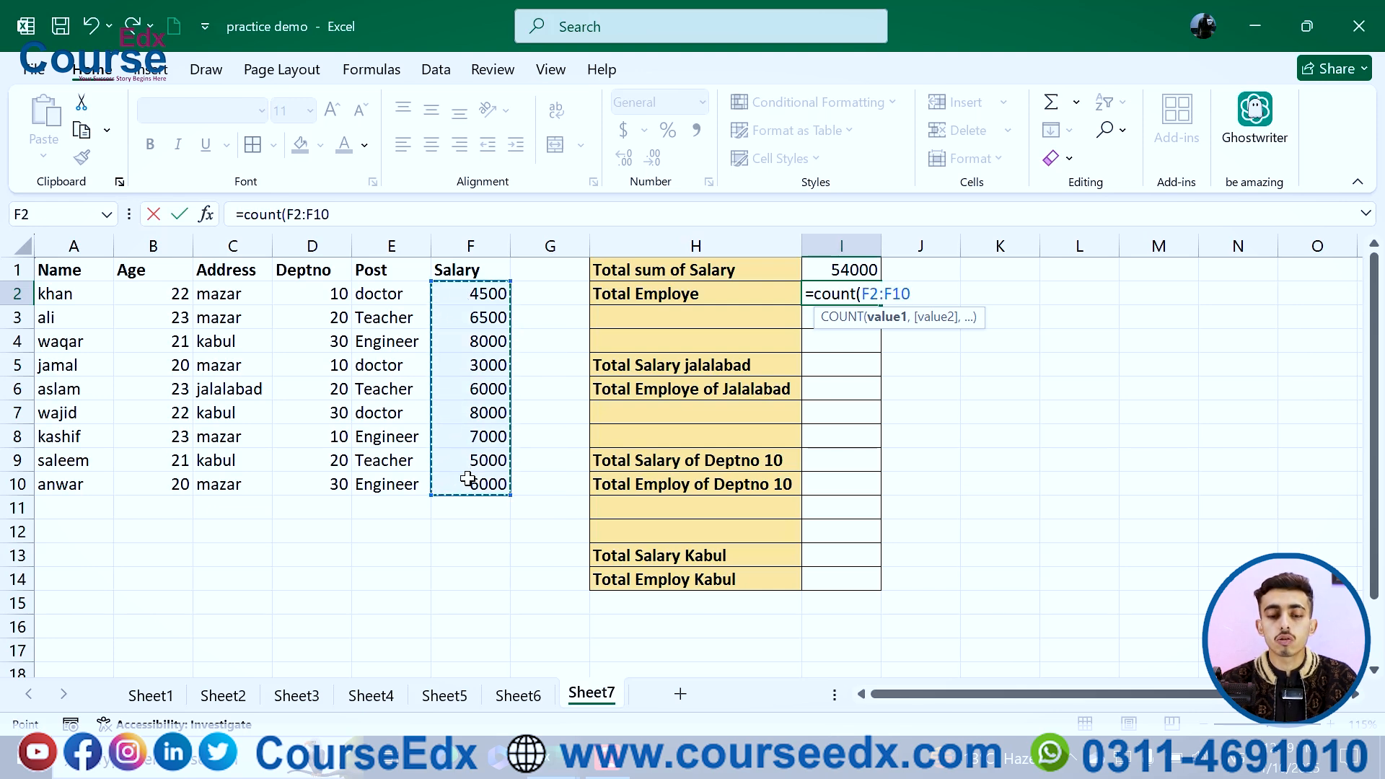
pyautogui.press('Return')
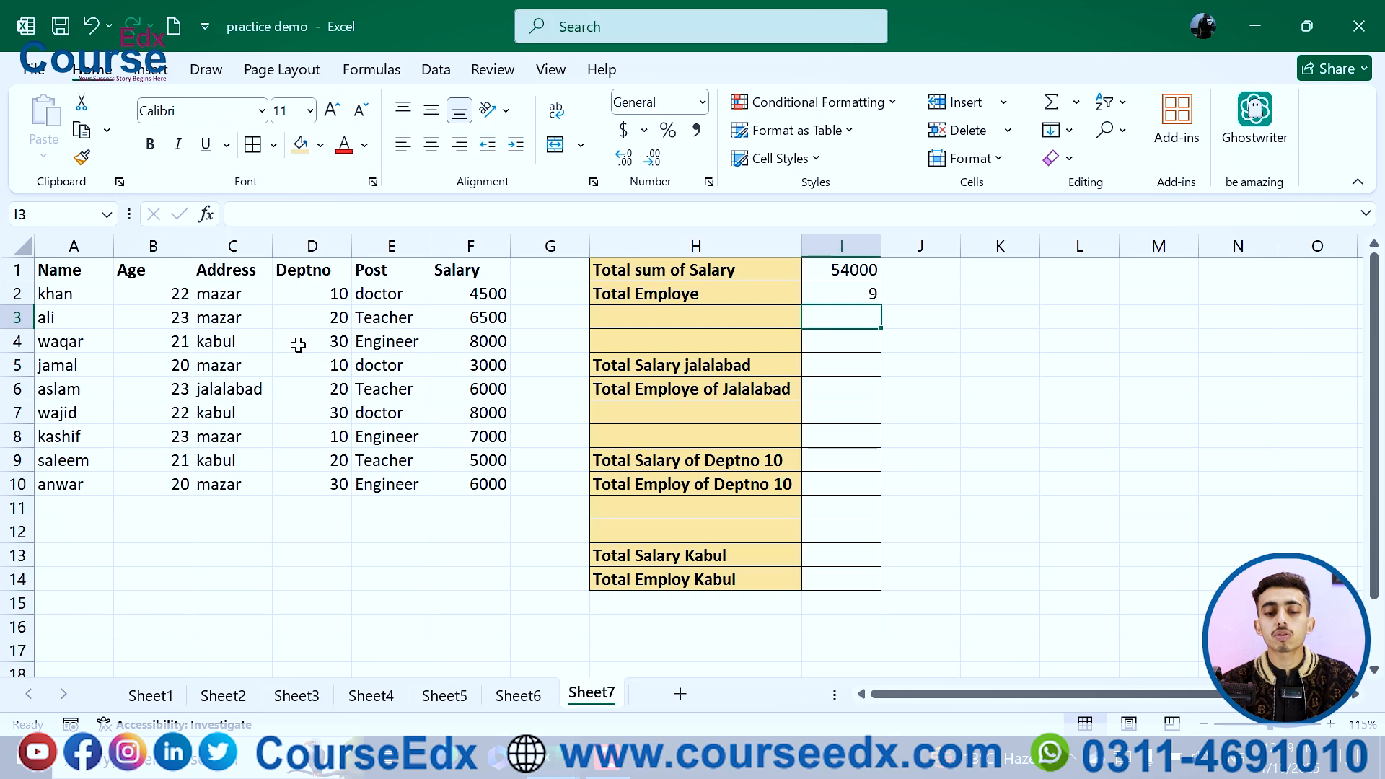
# Step: Replace I2's formula with COUNTA over the names in A2:A10 to count employees
pyautogui.click(867, 297)
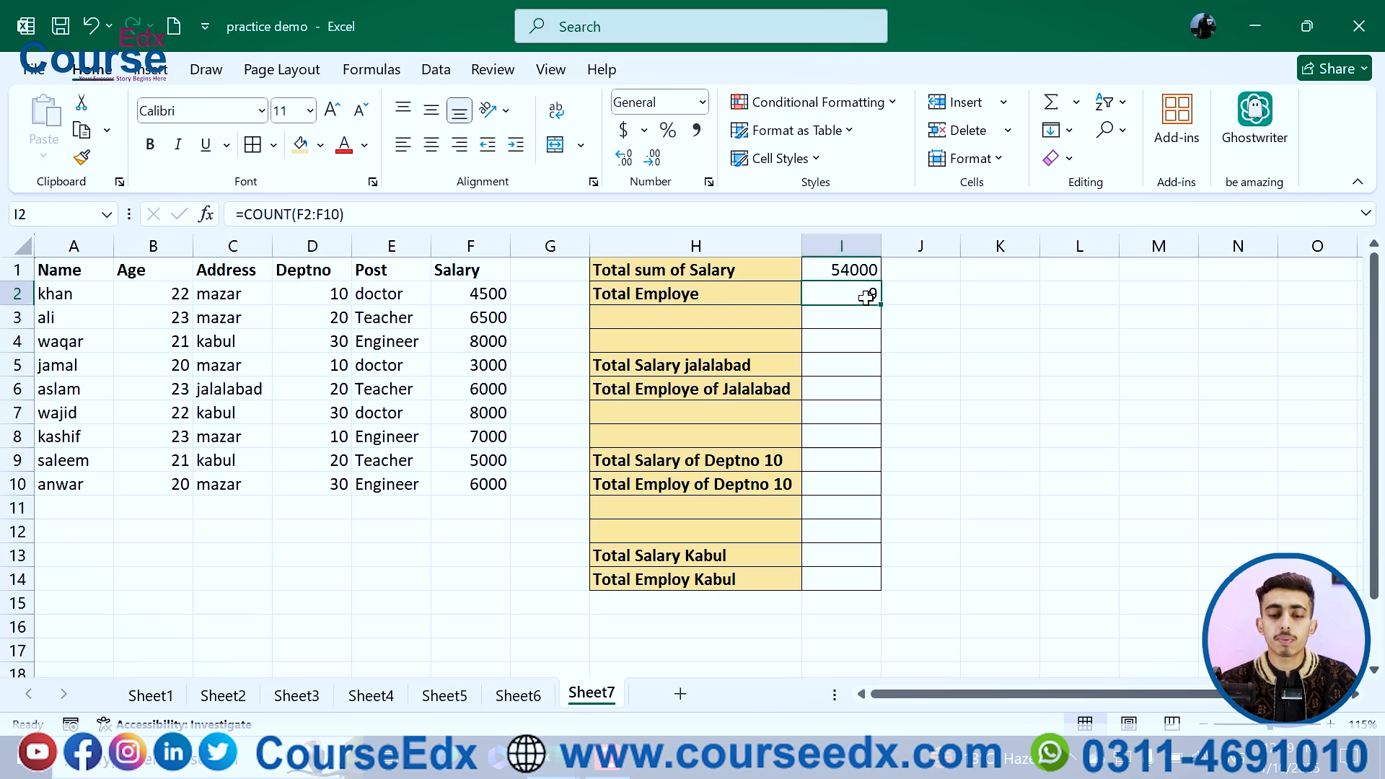
pyautogui.press('Delete')
pyautogui.write('=c')
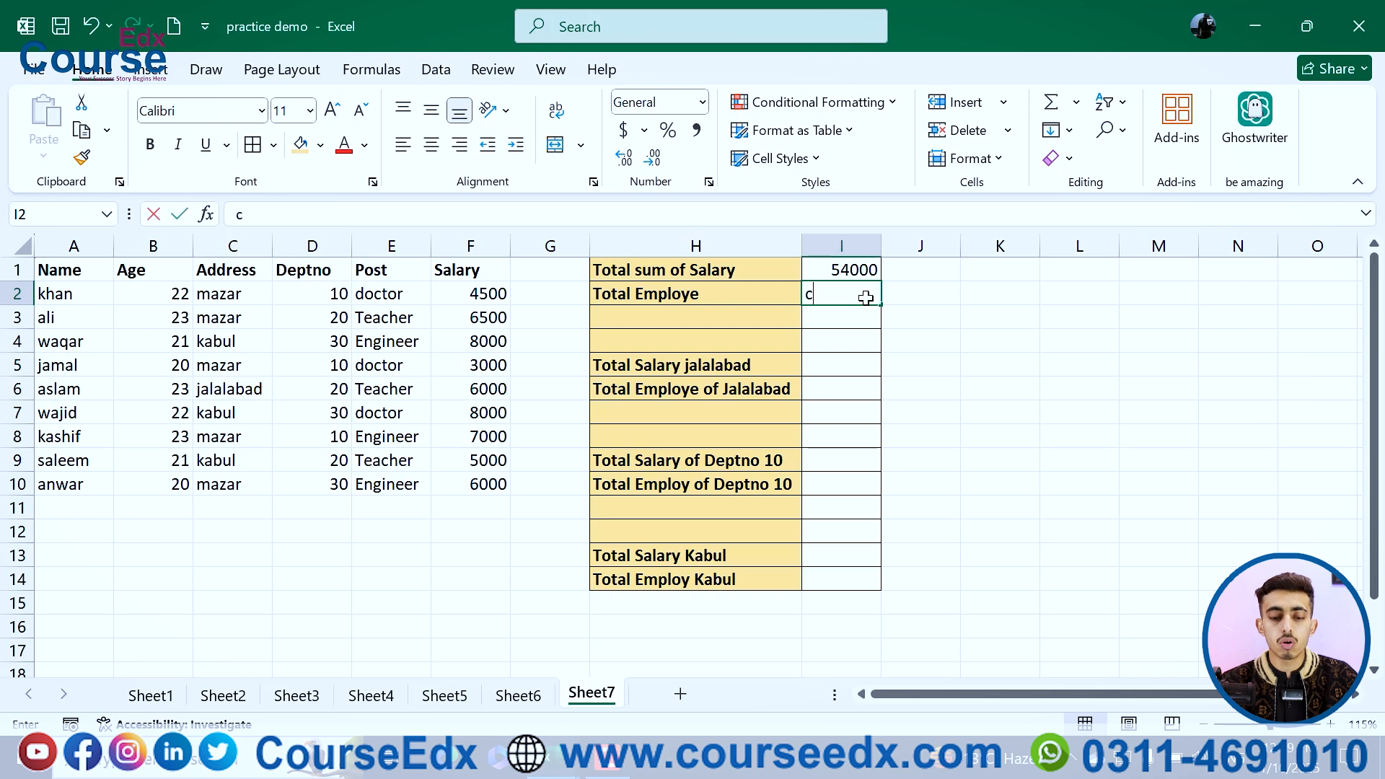
pyautogui.write('ounta(')
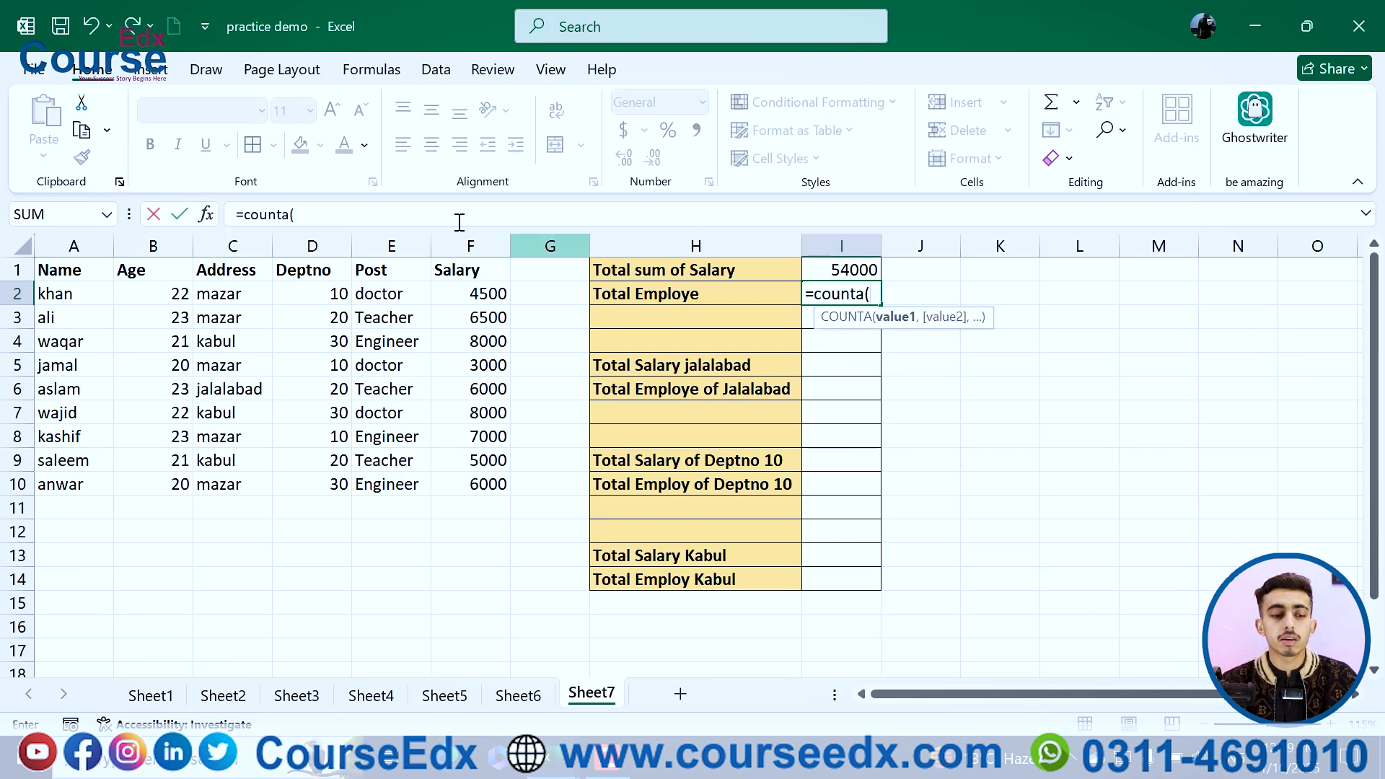
pyautogui.moveTo(66, 295); pyautogui.dragTo(67, 490)
pyautogui.press('Return')
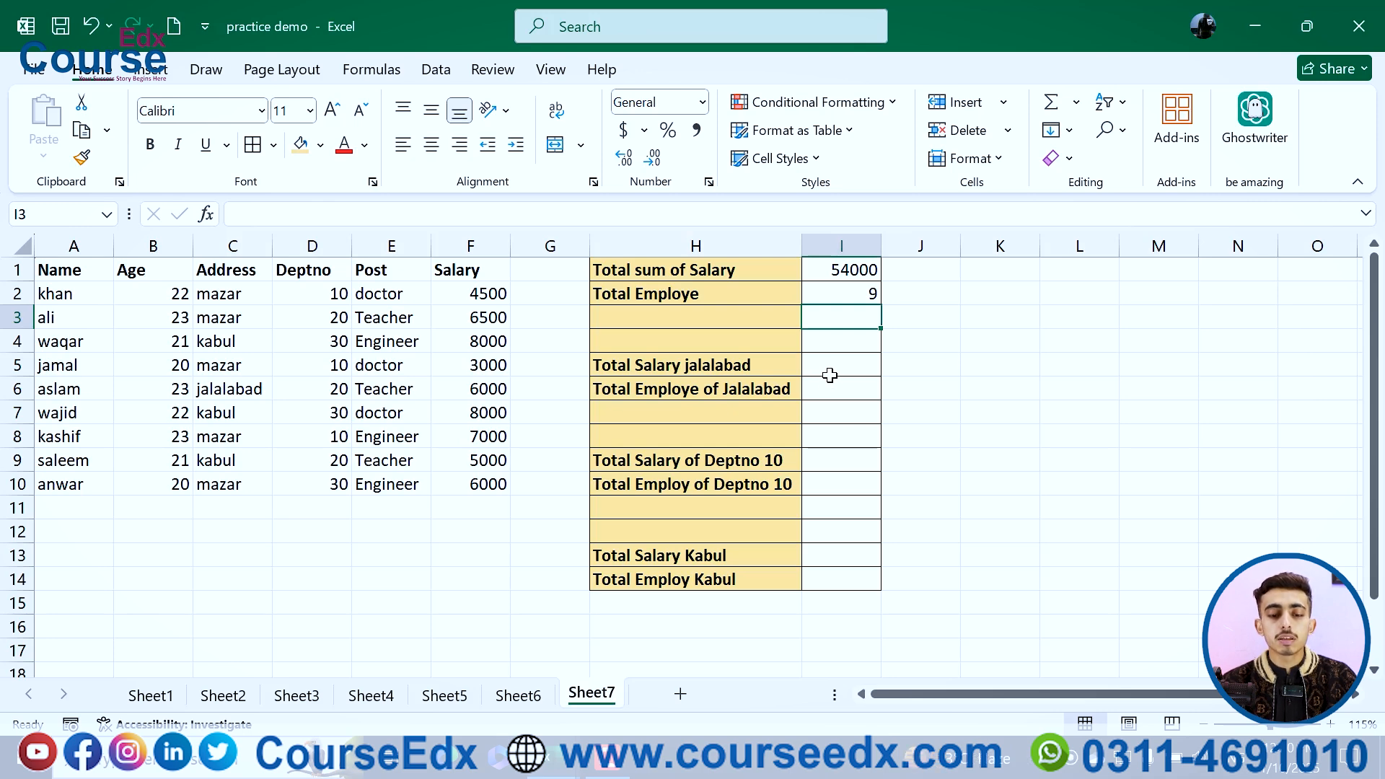
# Step: Enter =SUMIF(C2:C10,"jalalabad",F2:F10) in I5 to total the Jalalabad salaries
pyautogui.click(830, 368)
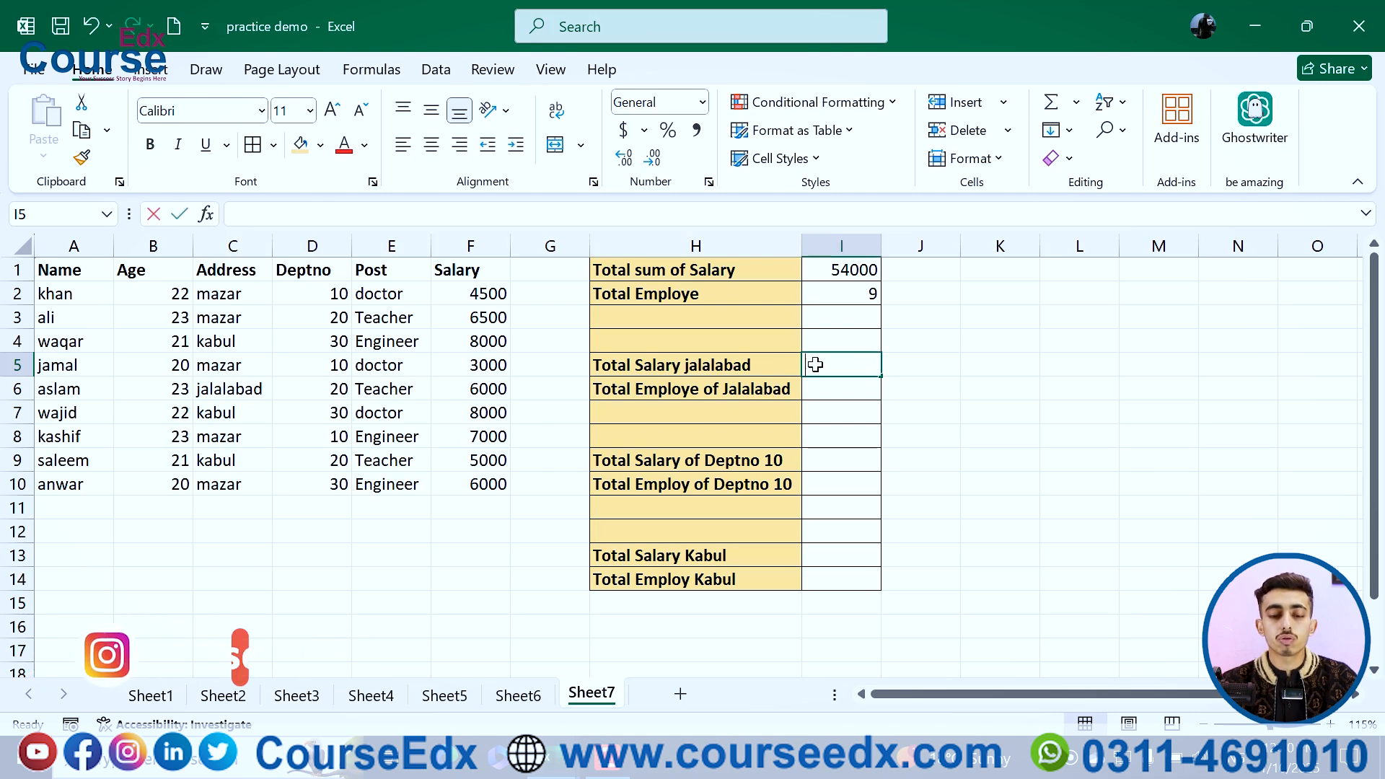
pyautogui.write('=sumif')
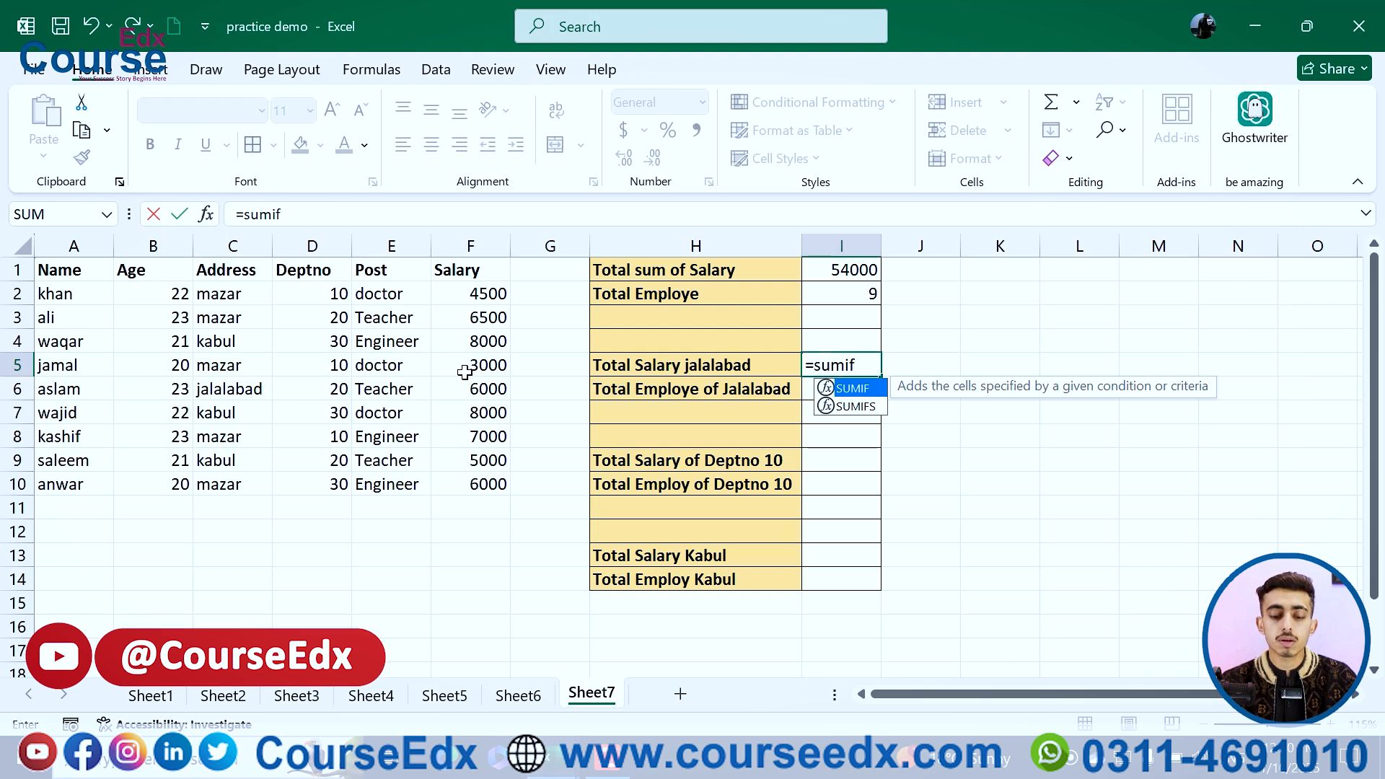
pyautogui.write('(')
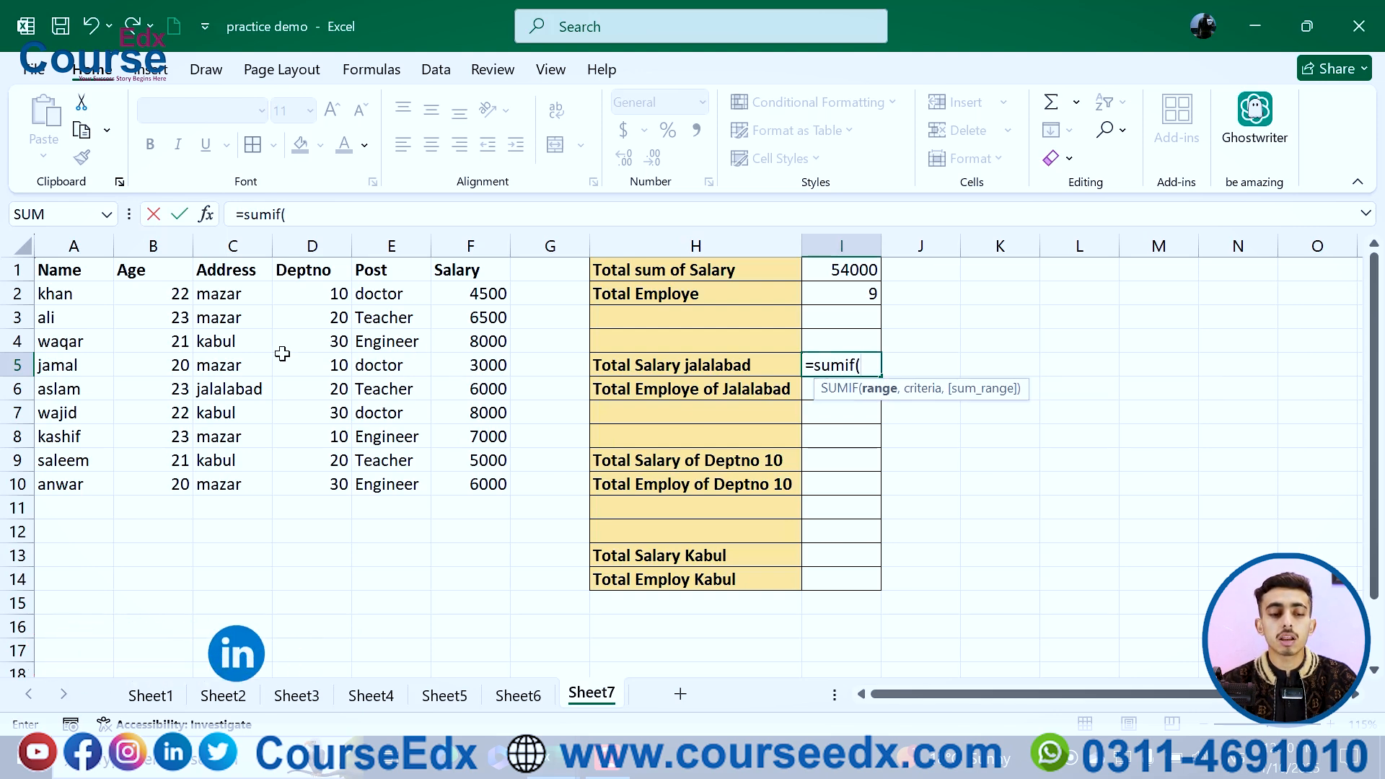
pyautogui.moveTo(225, 293); pyautogui.dragTo(229, 482)
pyautogui.write(',')
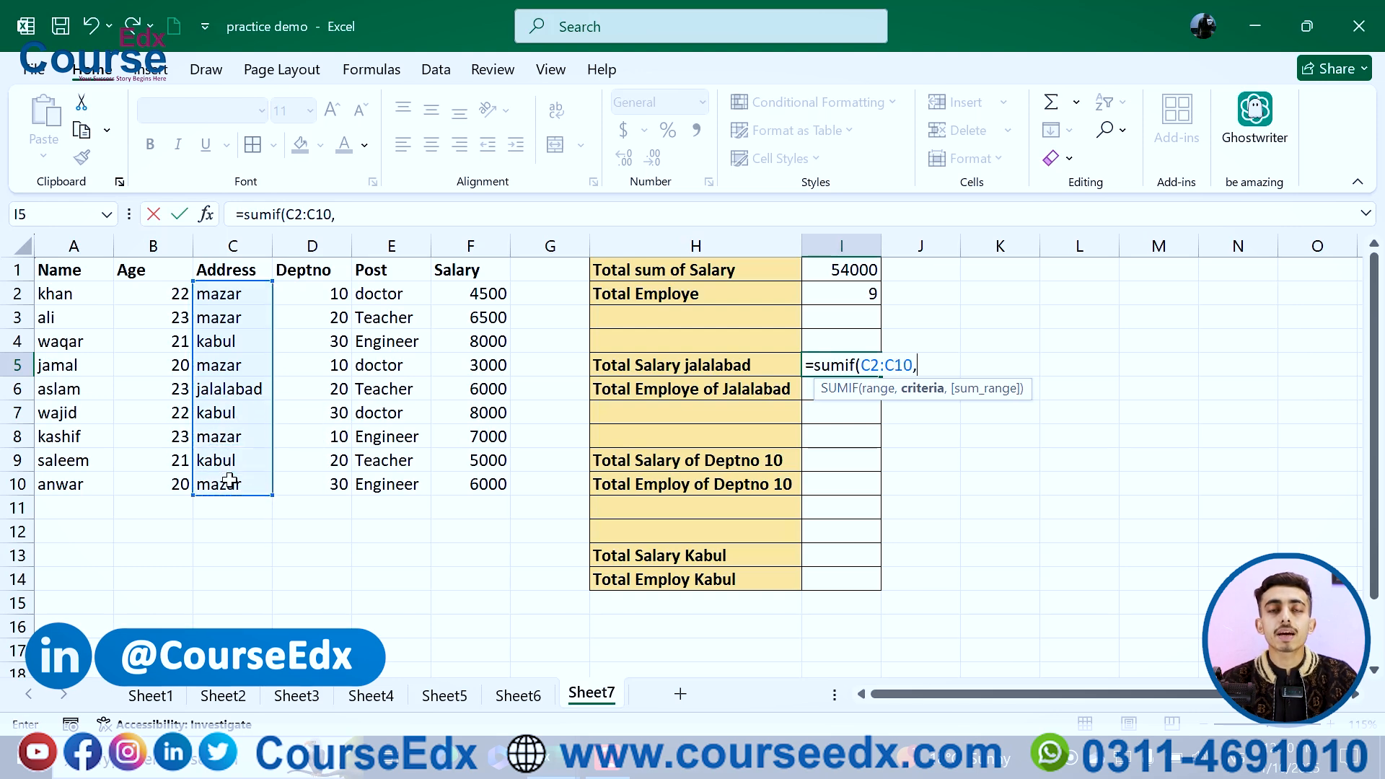
pyautogui.write('"')
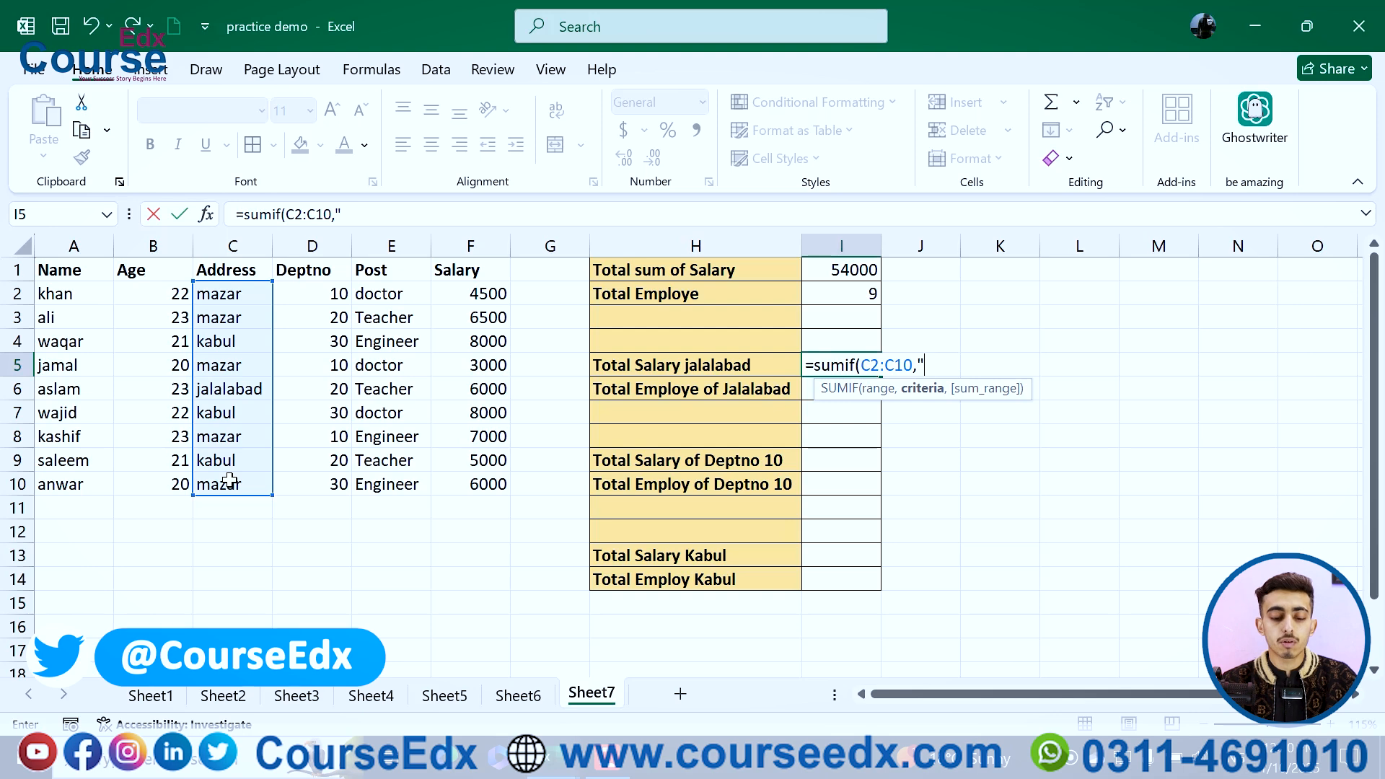
pyautogui.write('jala')
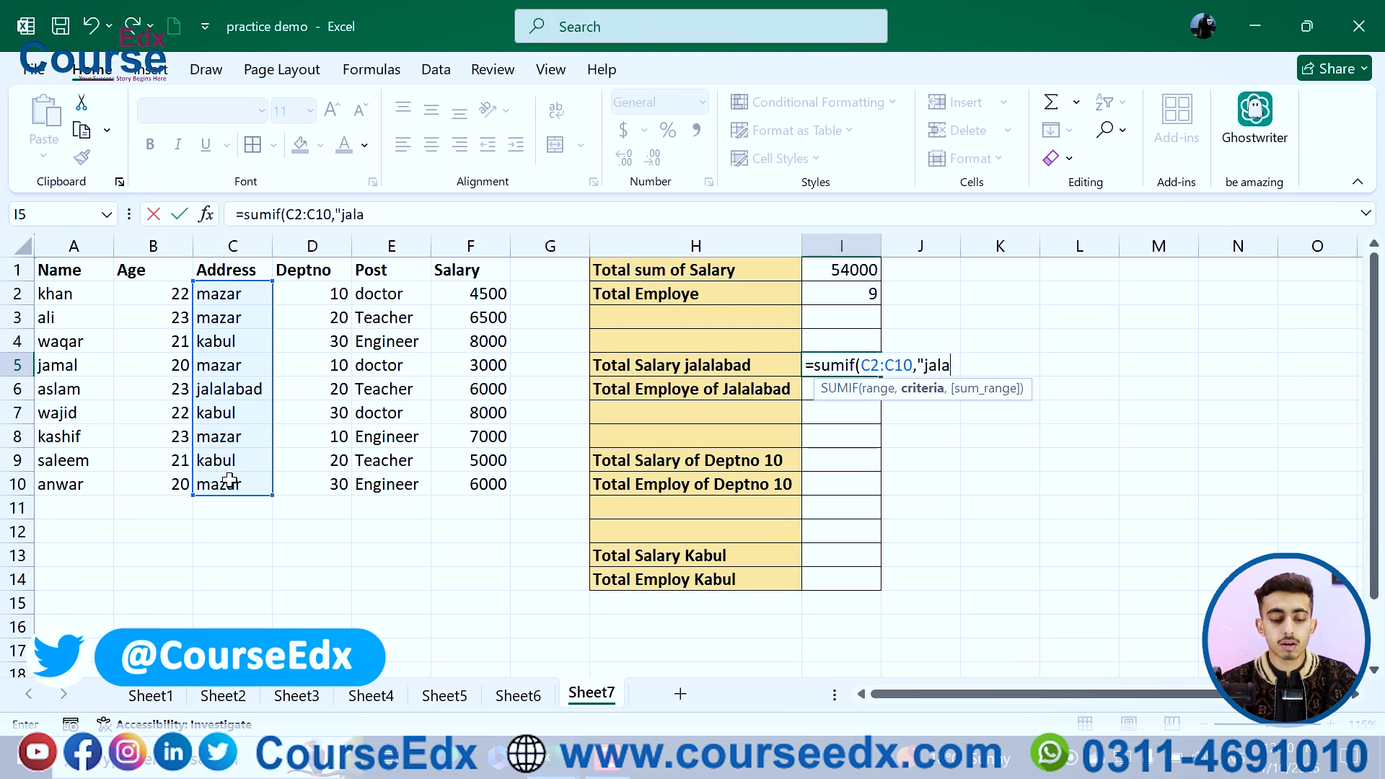
pyautogui.write('abad')
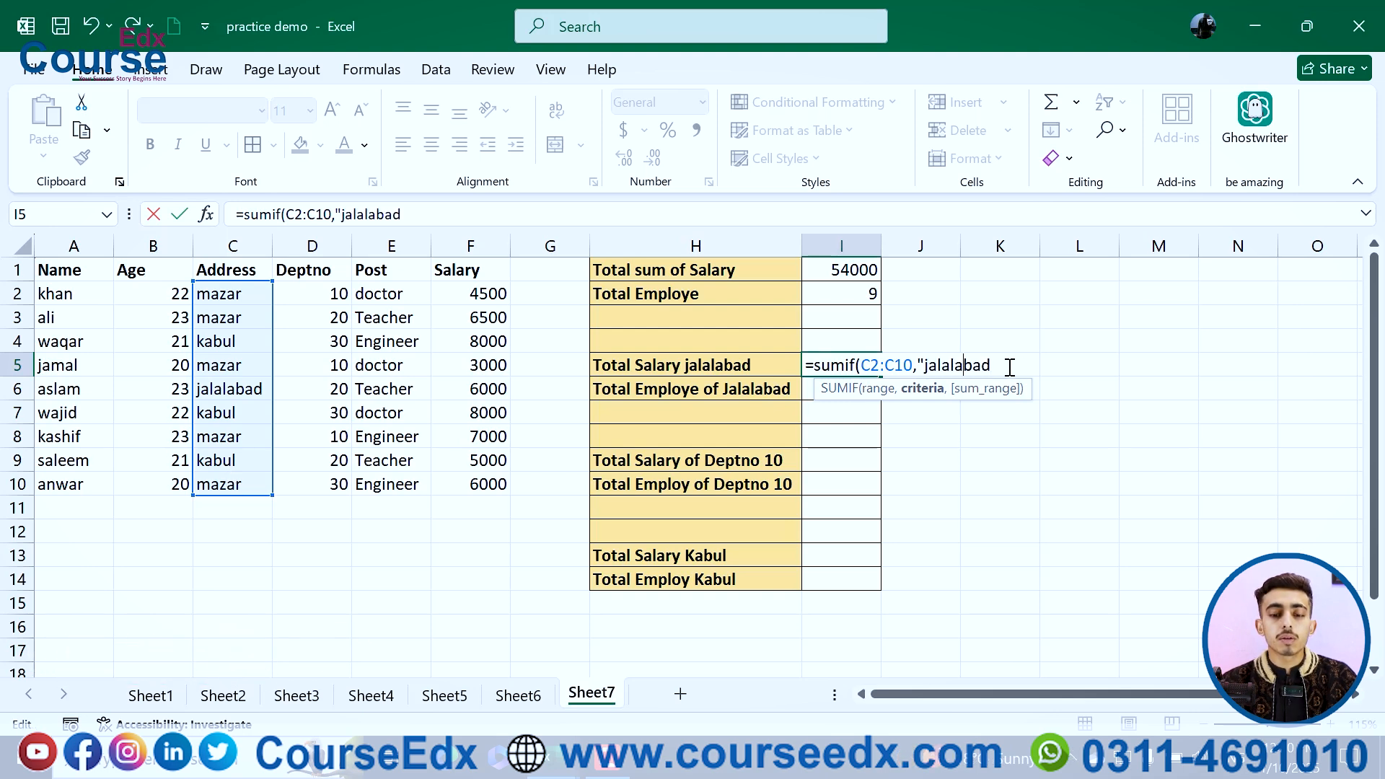
pyautogui.click(1007, 367)
pyautogui.write('"')
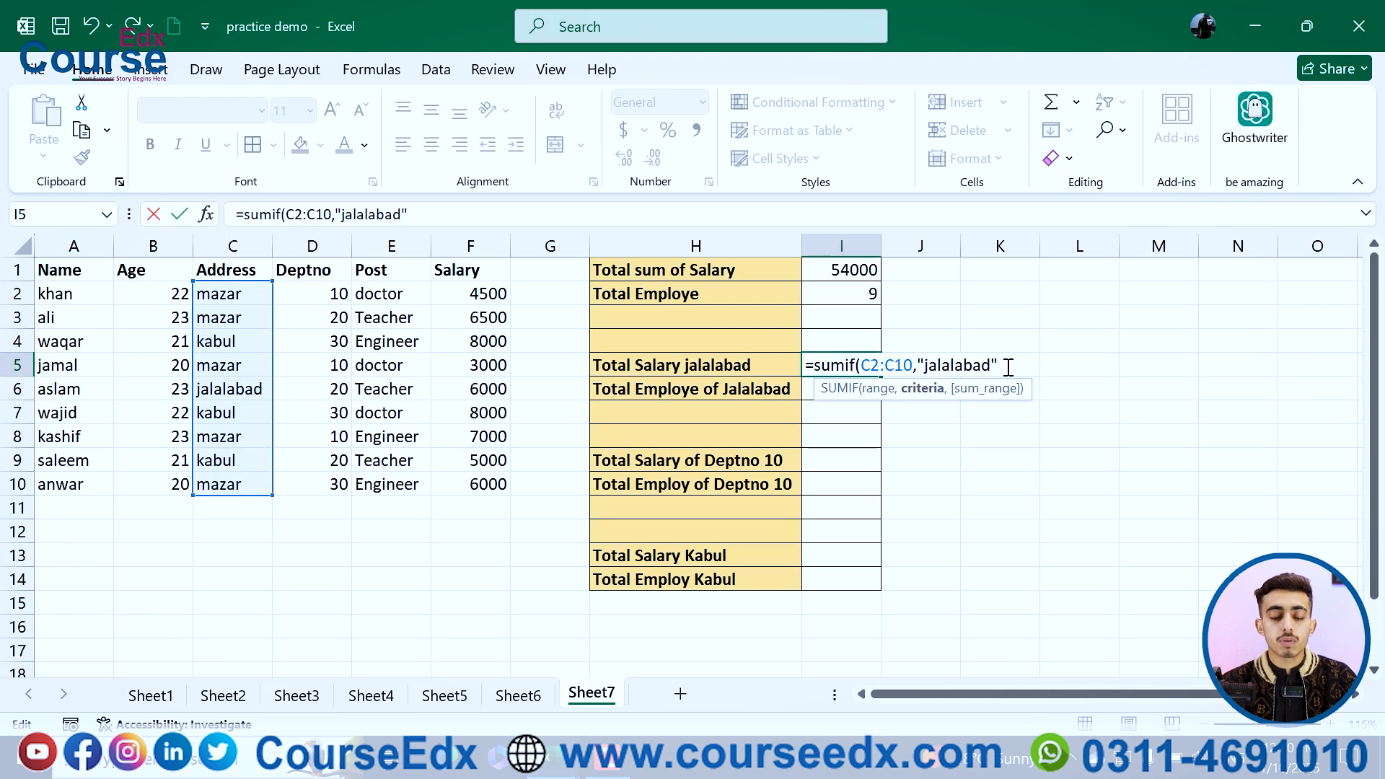
pyautogui.write(',')
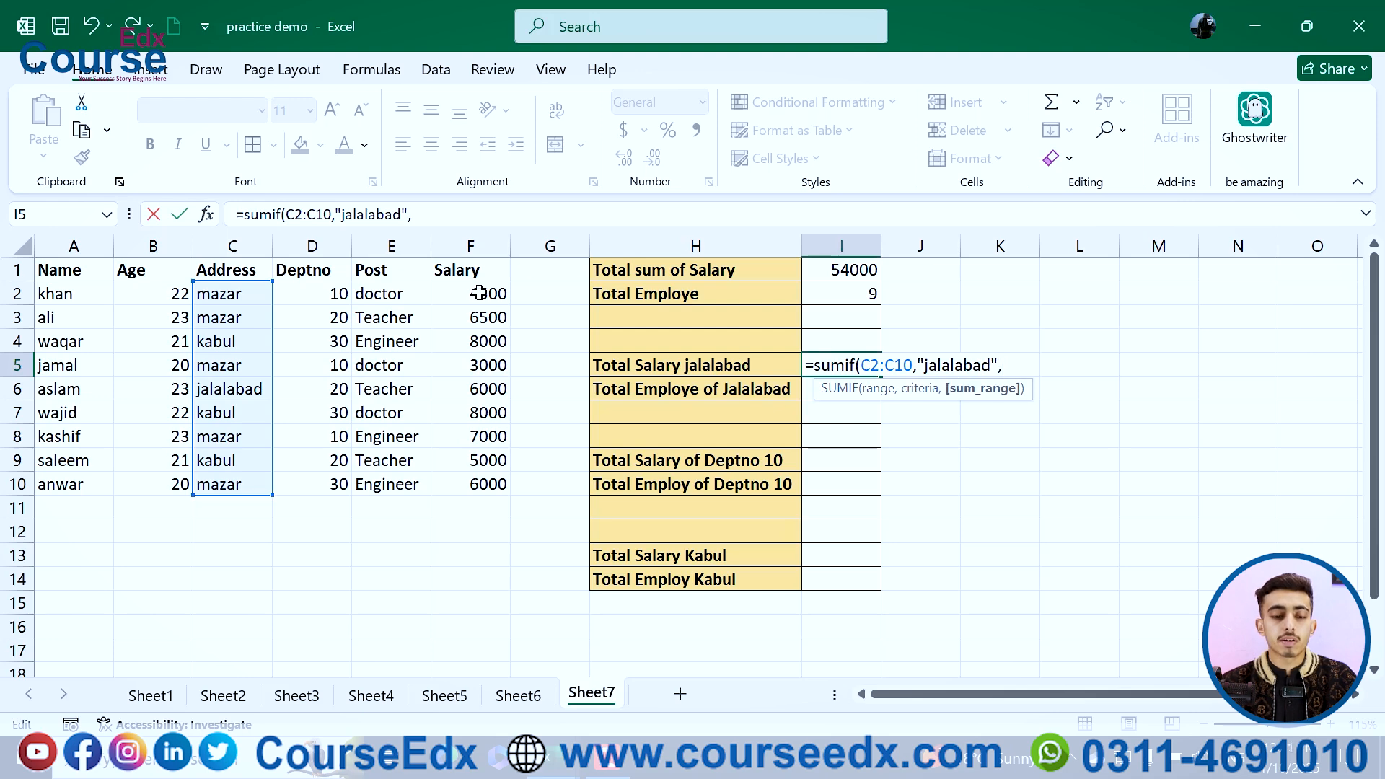
pyautogui.moveTo(474, 292); pyautogui.dragTo(487, 479)
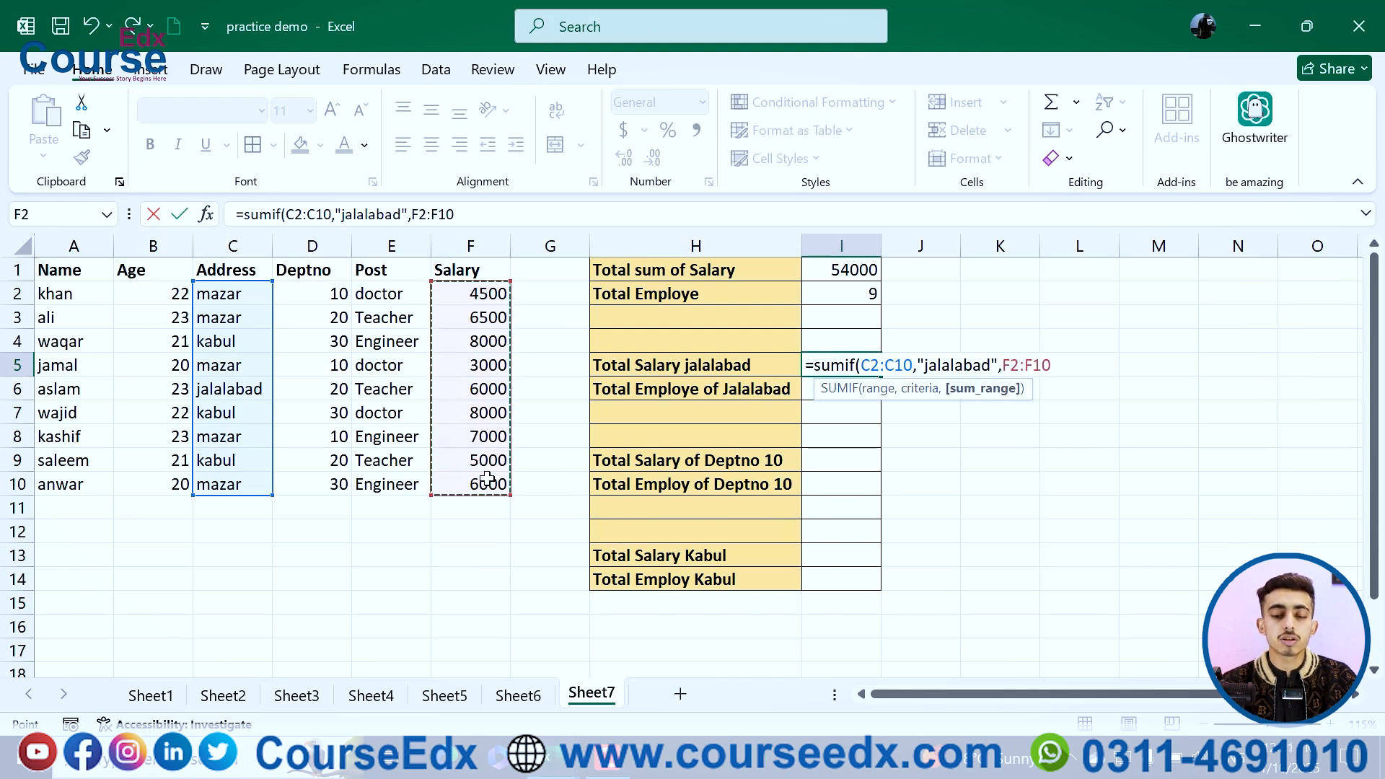
pyautogui.press('Return')
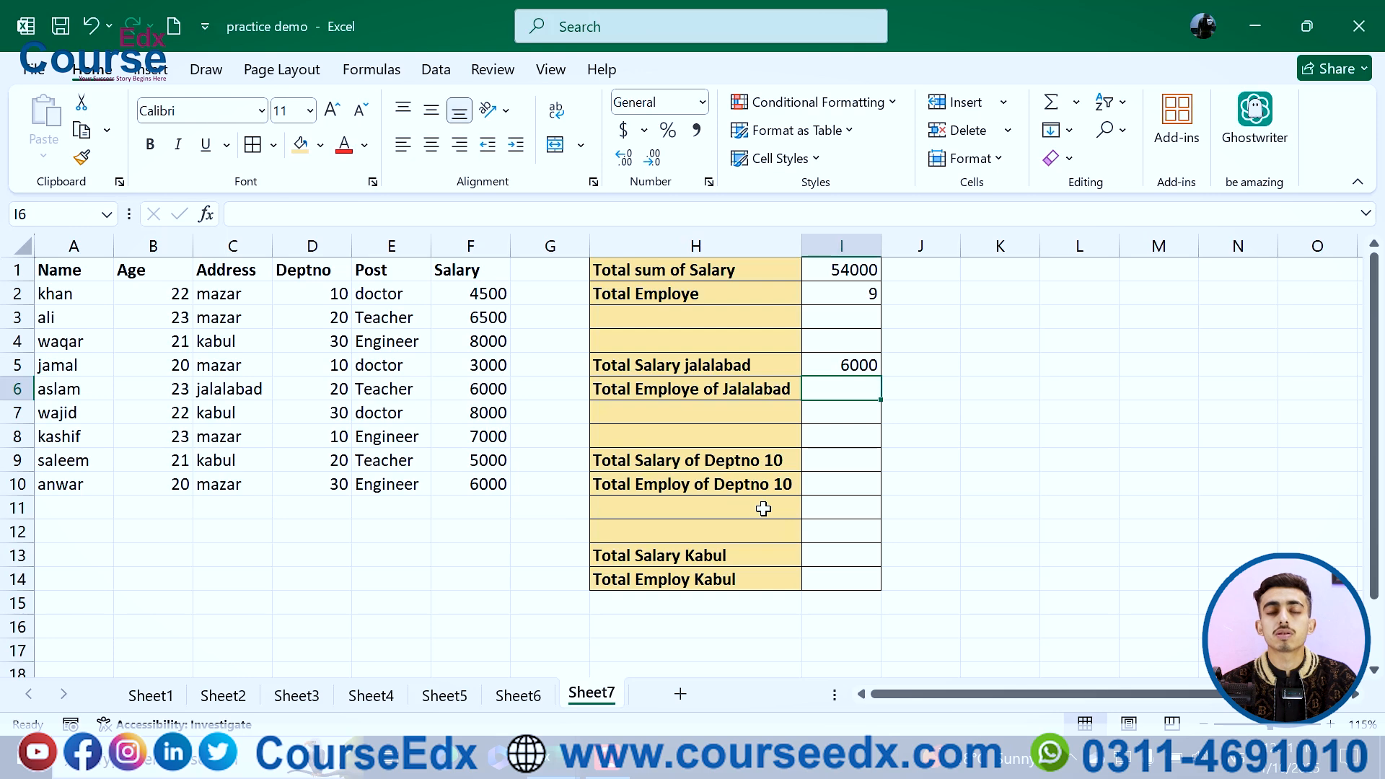
# Step: Enter =COUNTIF(C2:C10,"jalalabad") in I6 to count the Jalalabad employees
pyautogui.click(226, 383)
pyautogui.click(473, 392)
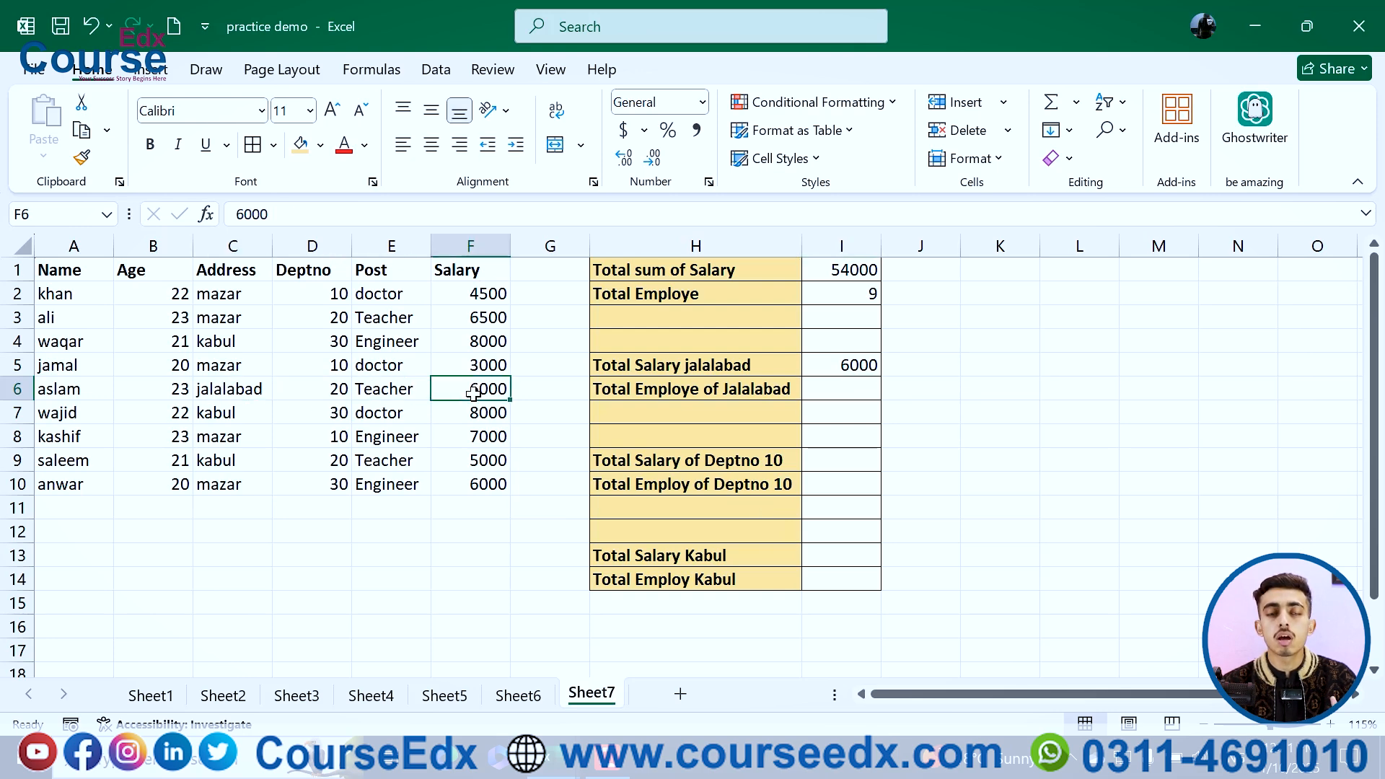
pyautogui.click(839, 390)
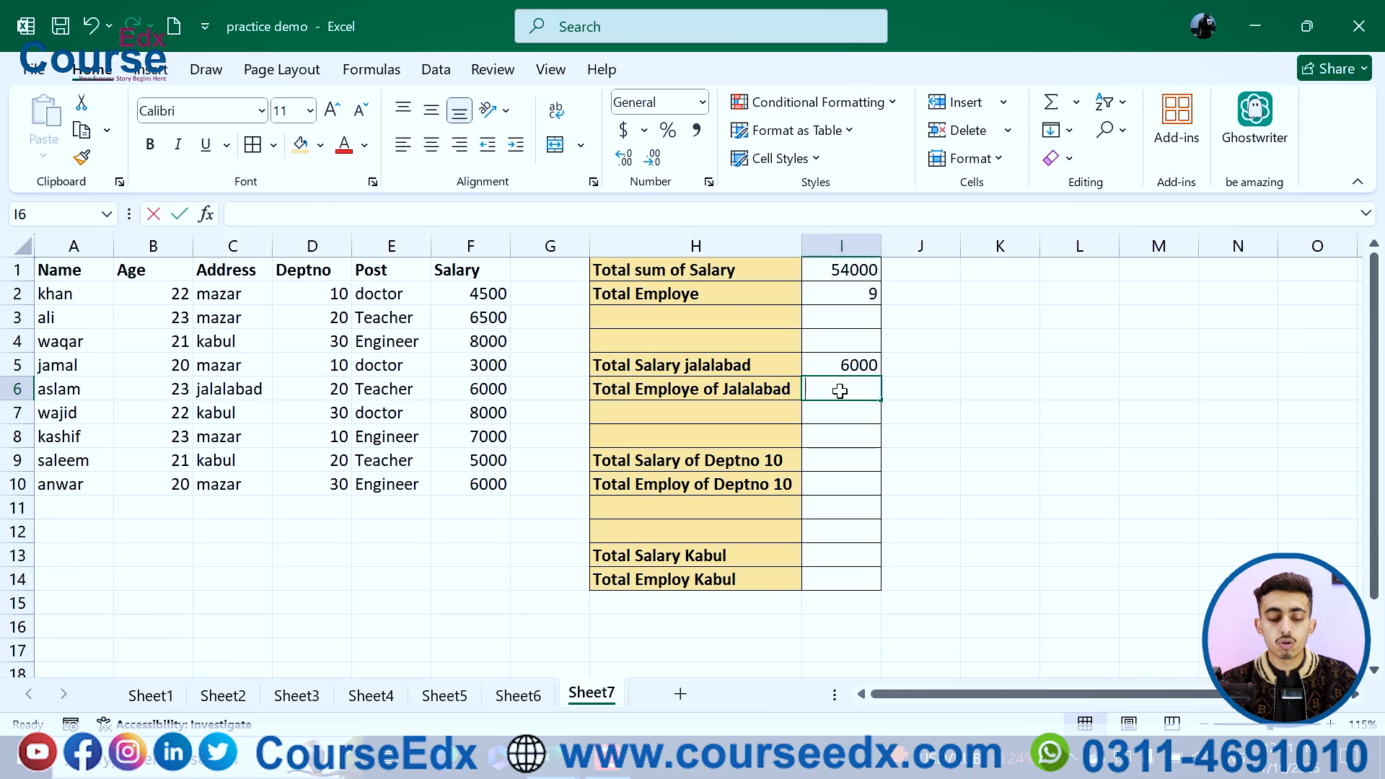
pyautogui.write('=coun')
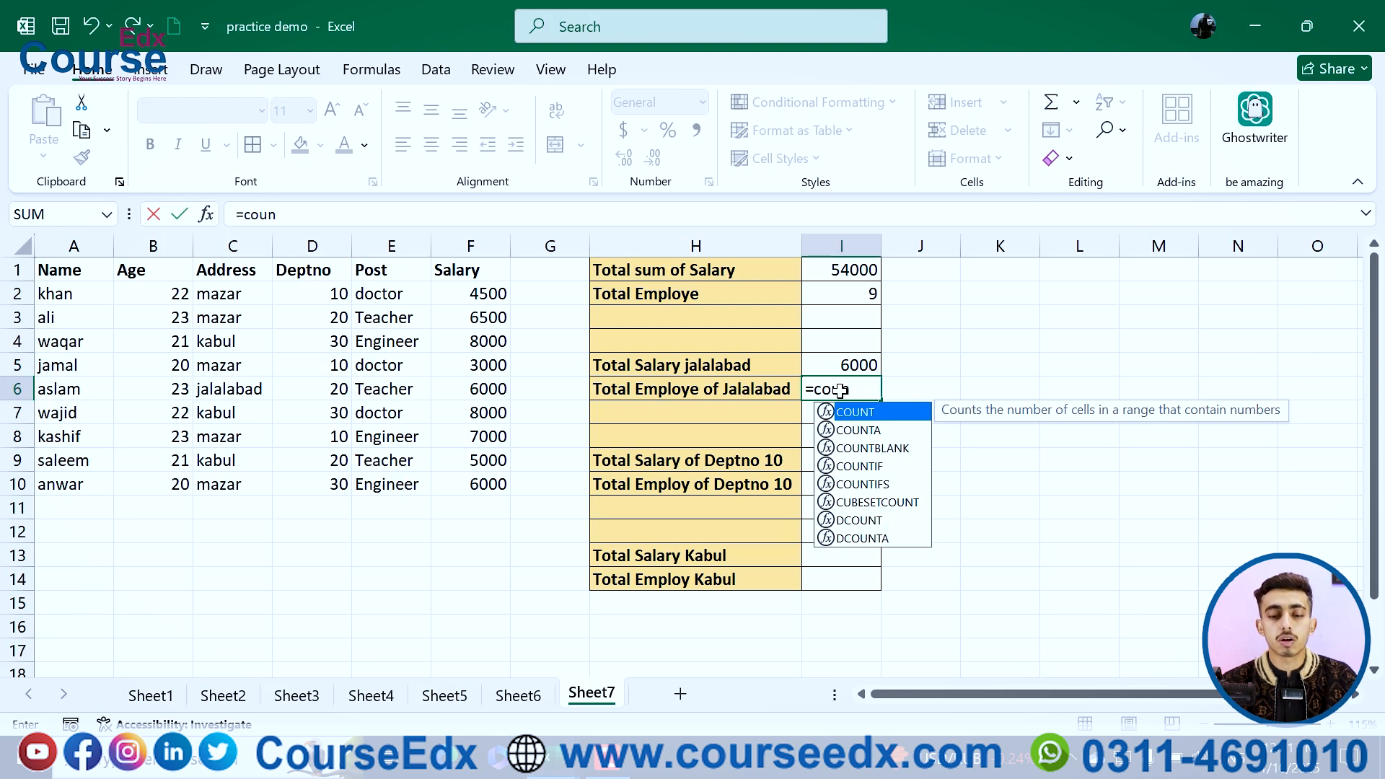
pyautogui.doubleClick(868, 467)
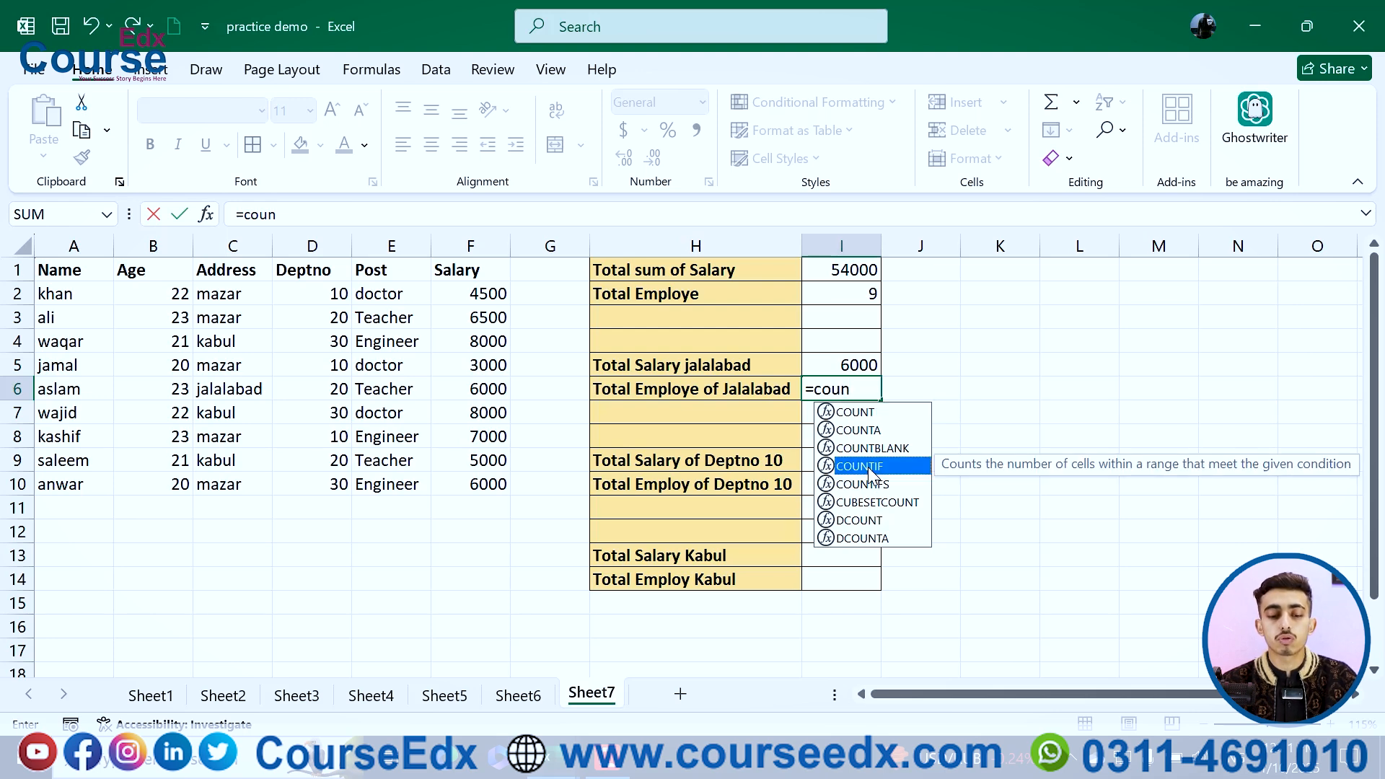
pyautogui.click(231, 297)
pyautogui.moveTo(234, 341); pyautogui.dragTo(232, 482)
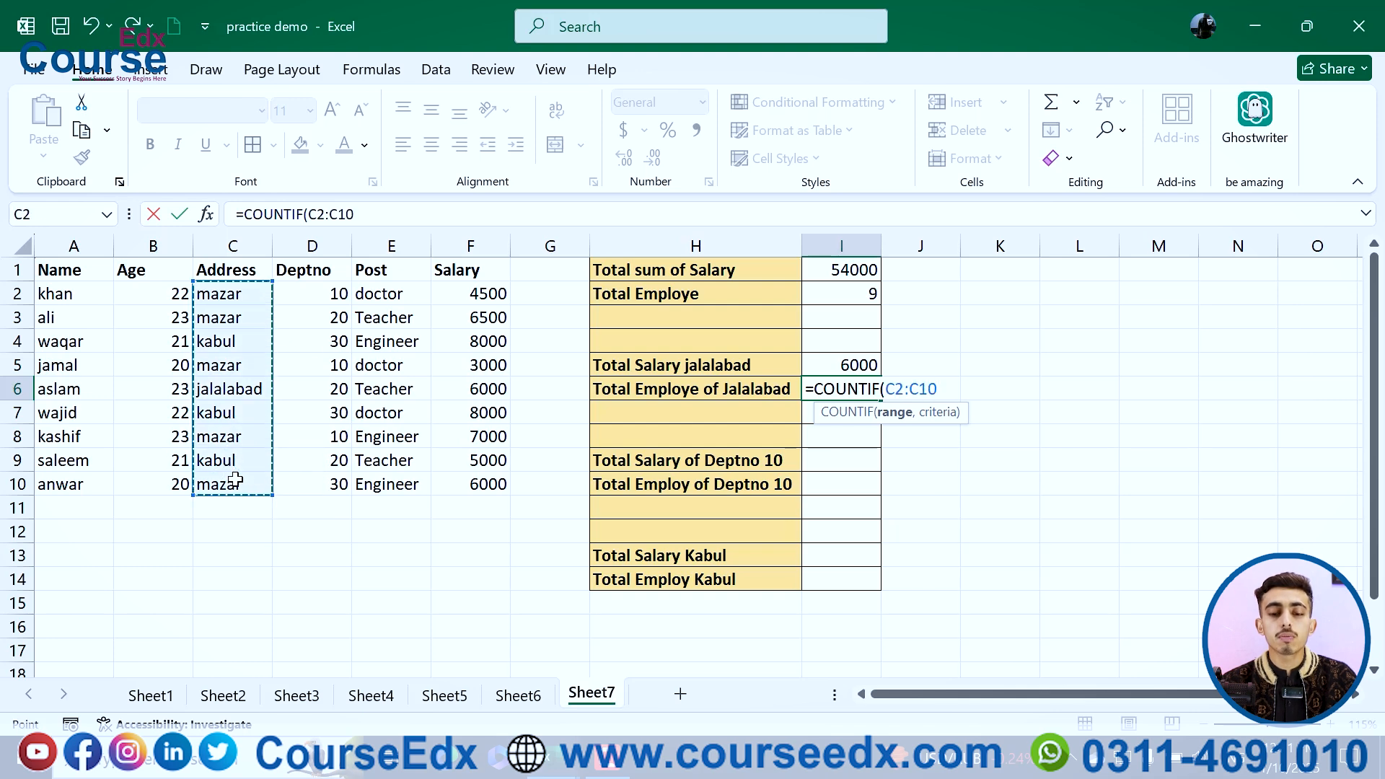
pyautogui.write(',"')
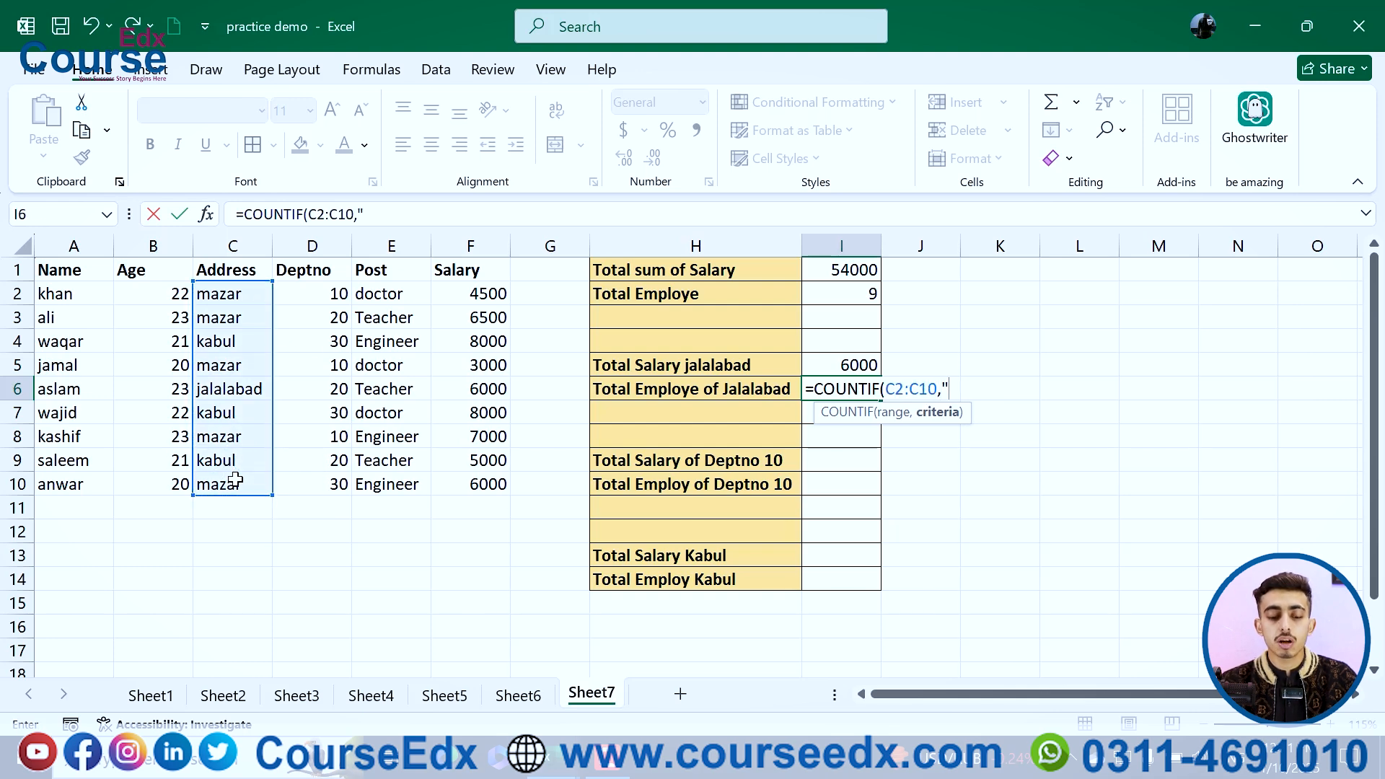
pyautogui.write('jalalabad"')
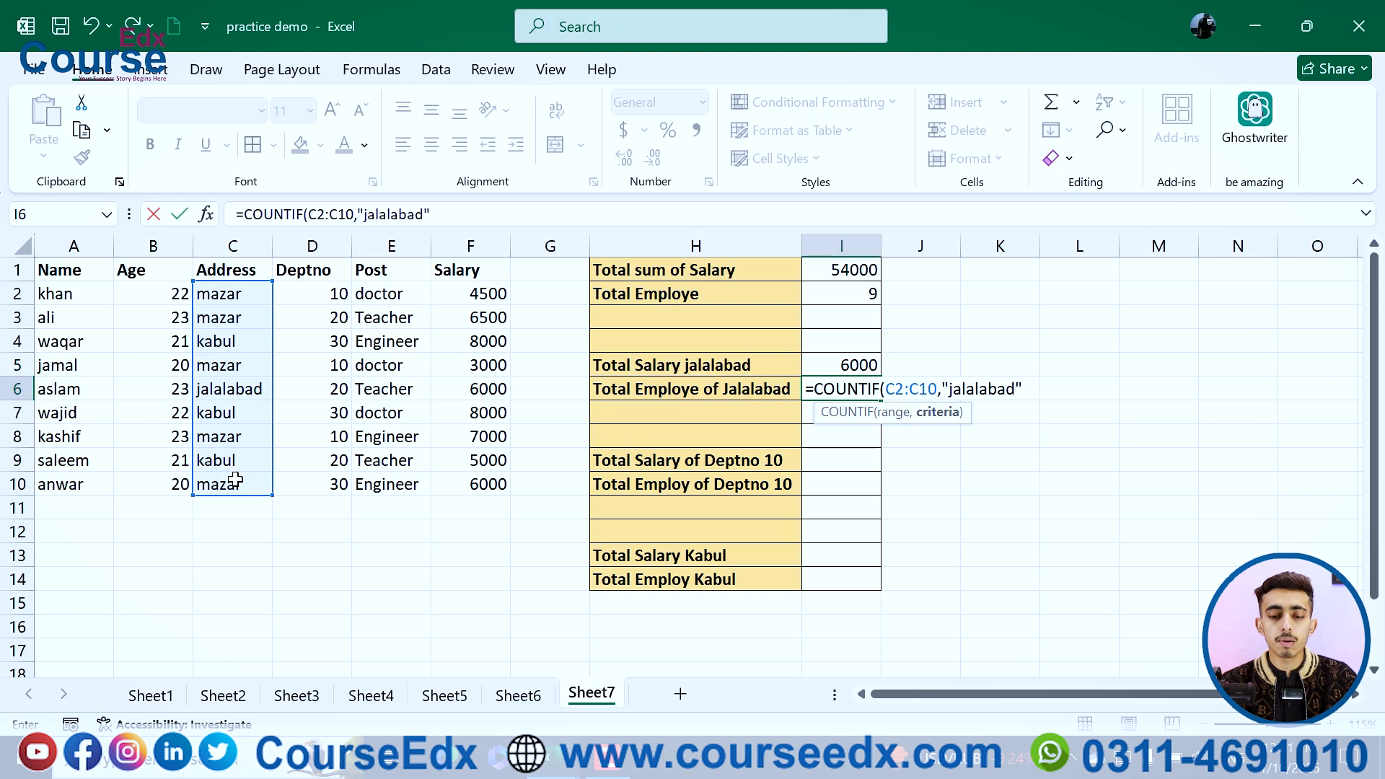
pyautogui.write(')')
pyautogui.press('Return')
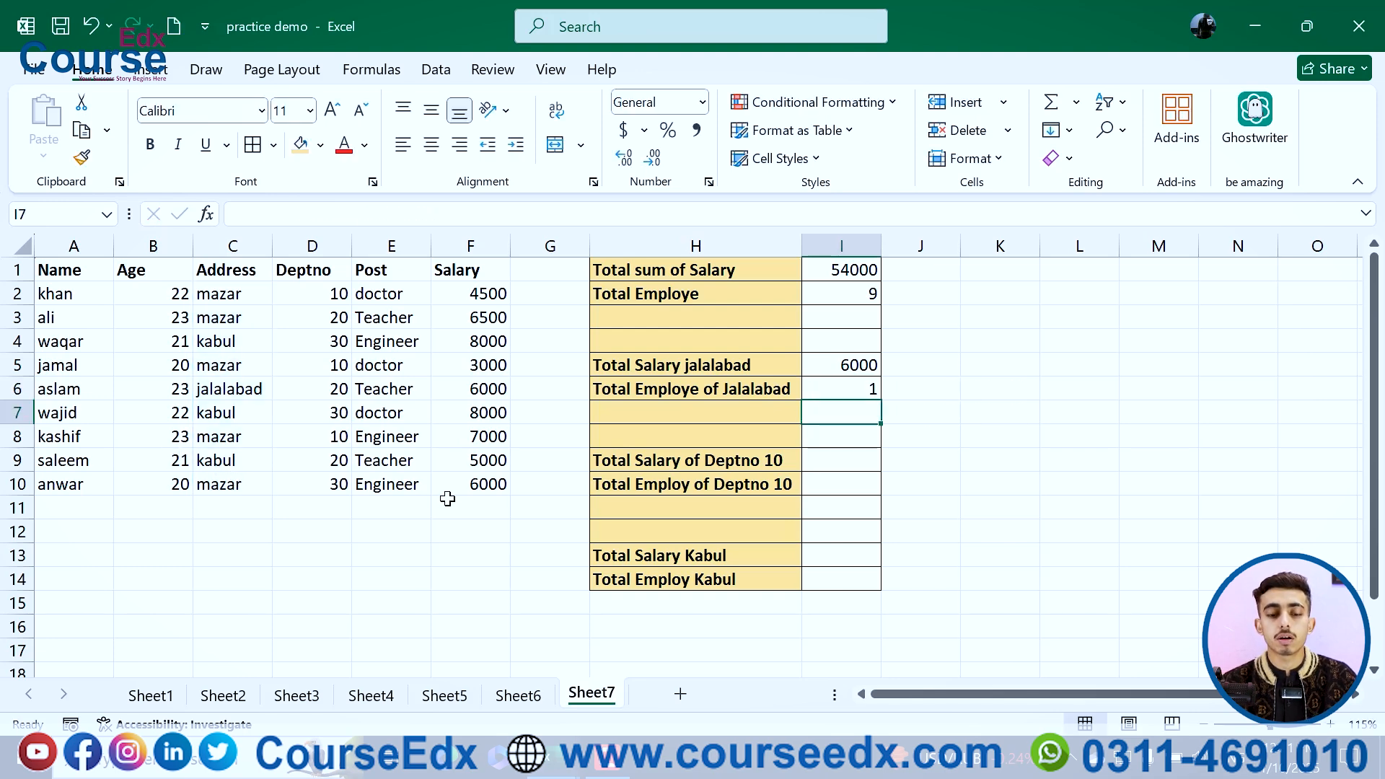
# Step: Enter =SUMIF(D2:D10,10,F2:F10) in I9 to total the salaries of department 10
pyautogui.click(822, 461)
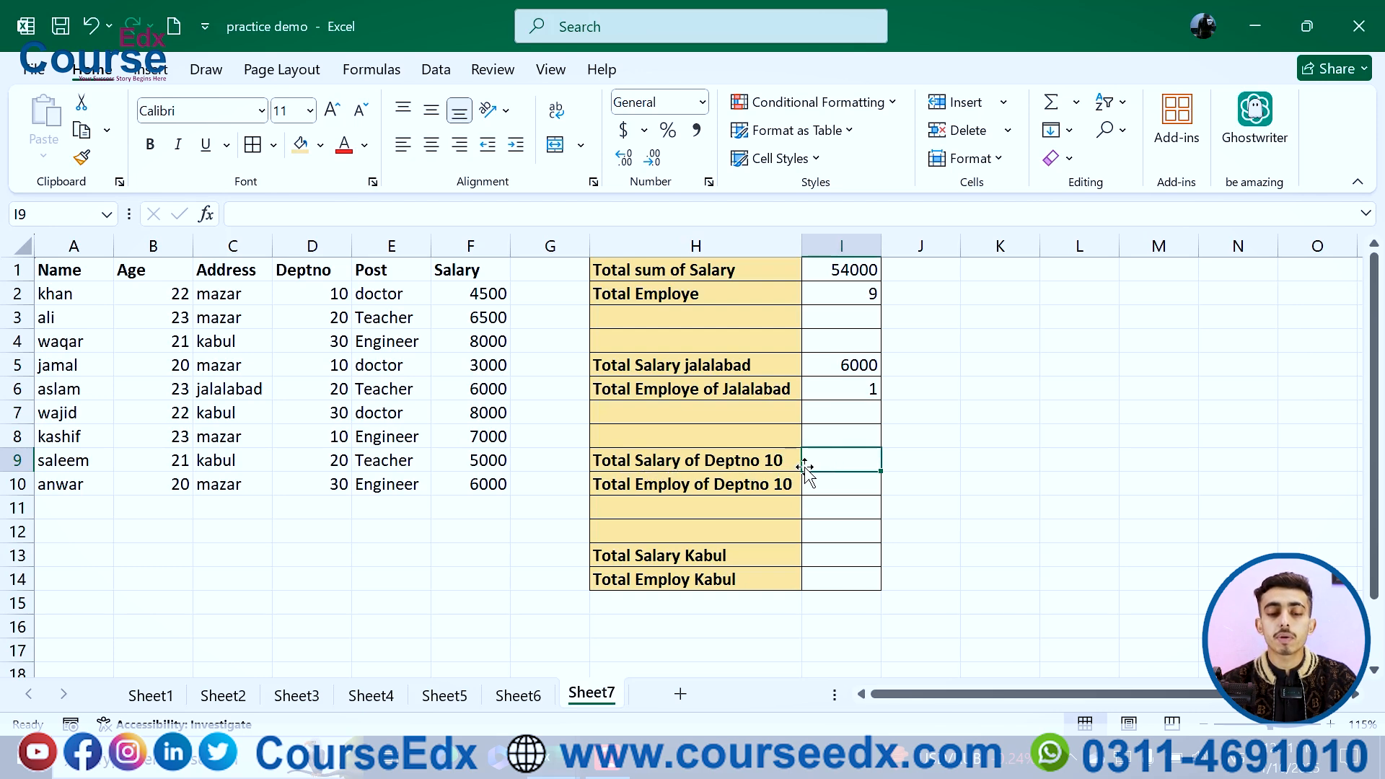
pyautogui.write('=')
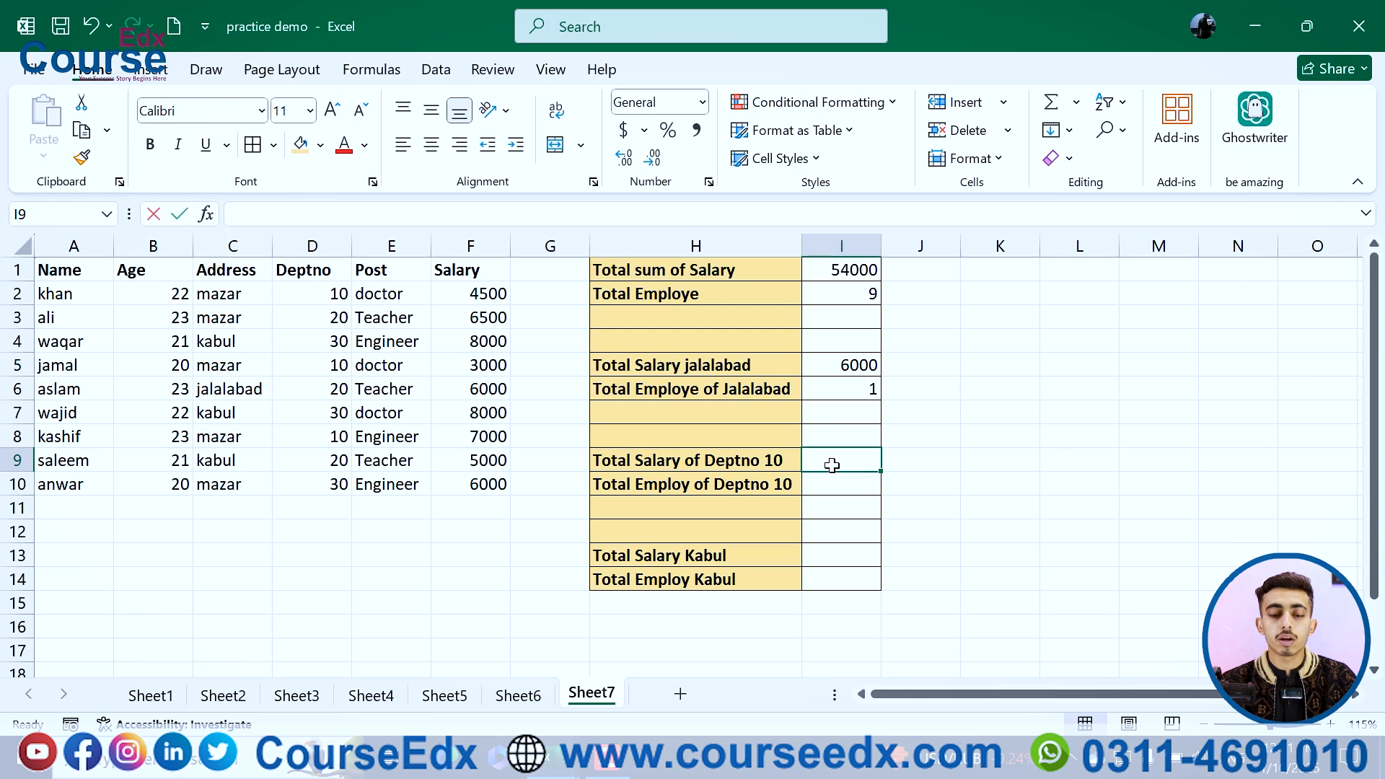
pyautogui.write('sumif')
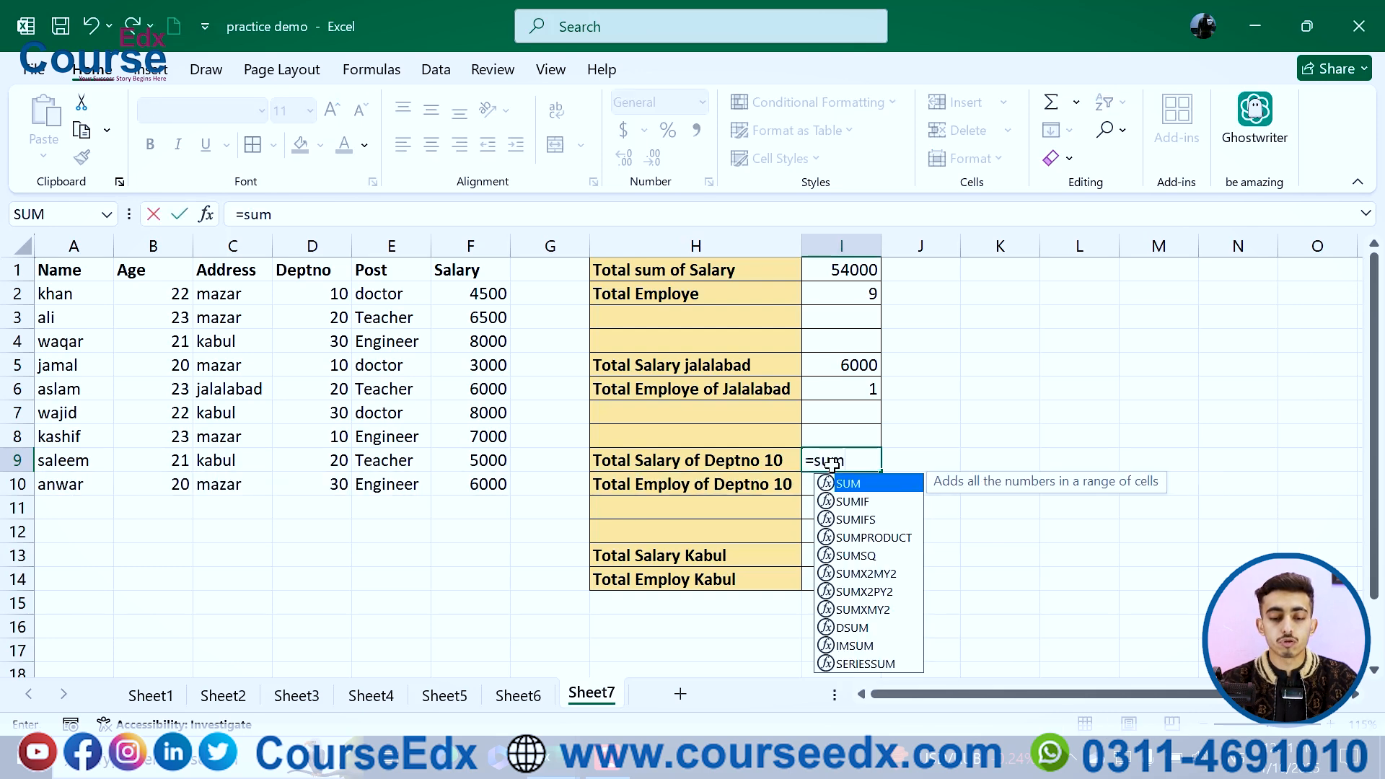
pyautogui.press('Tab')
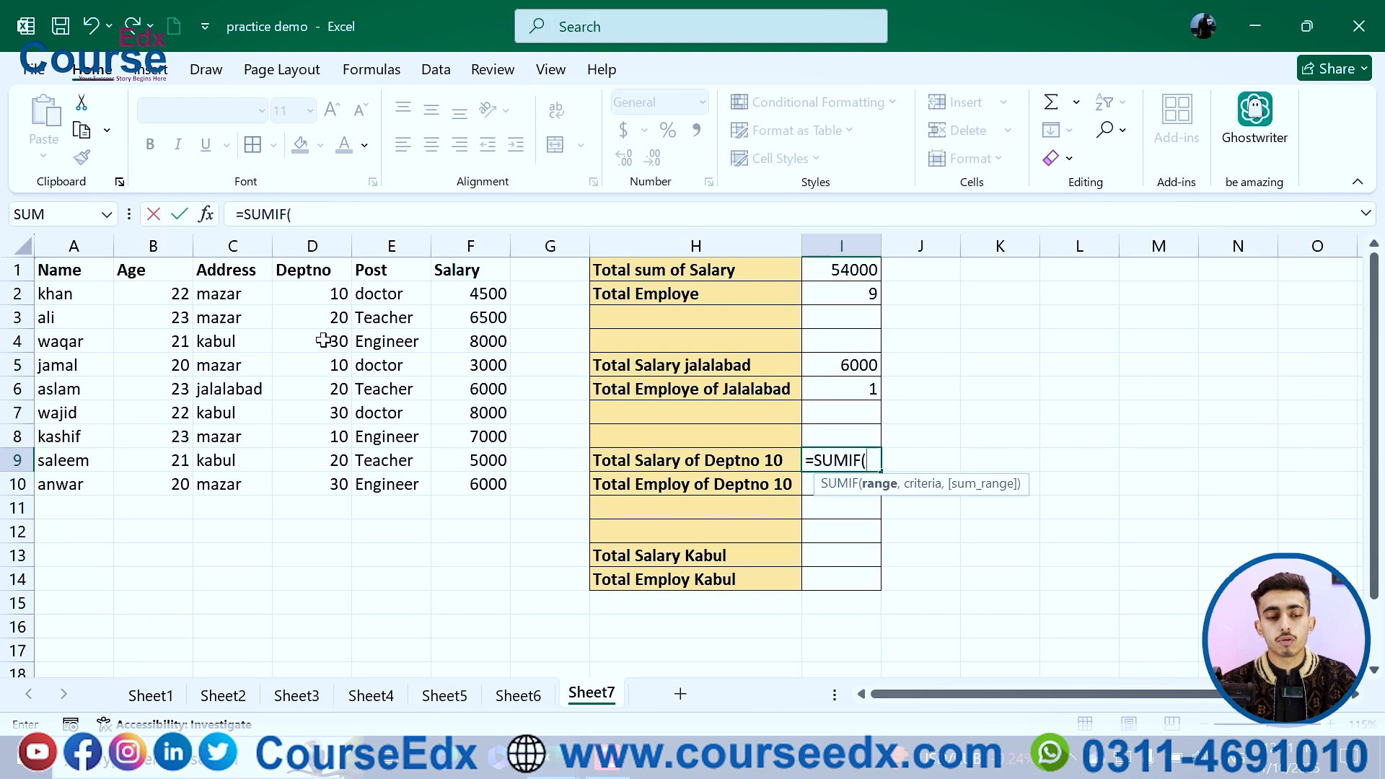
pyautogui.moveTo(310, 292); pyautogui.dragTo(324, 493)
pyautogui.write(',')
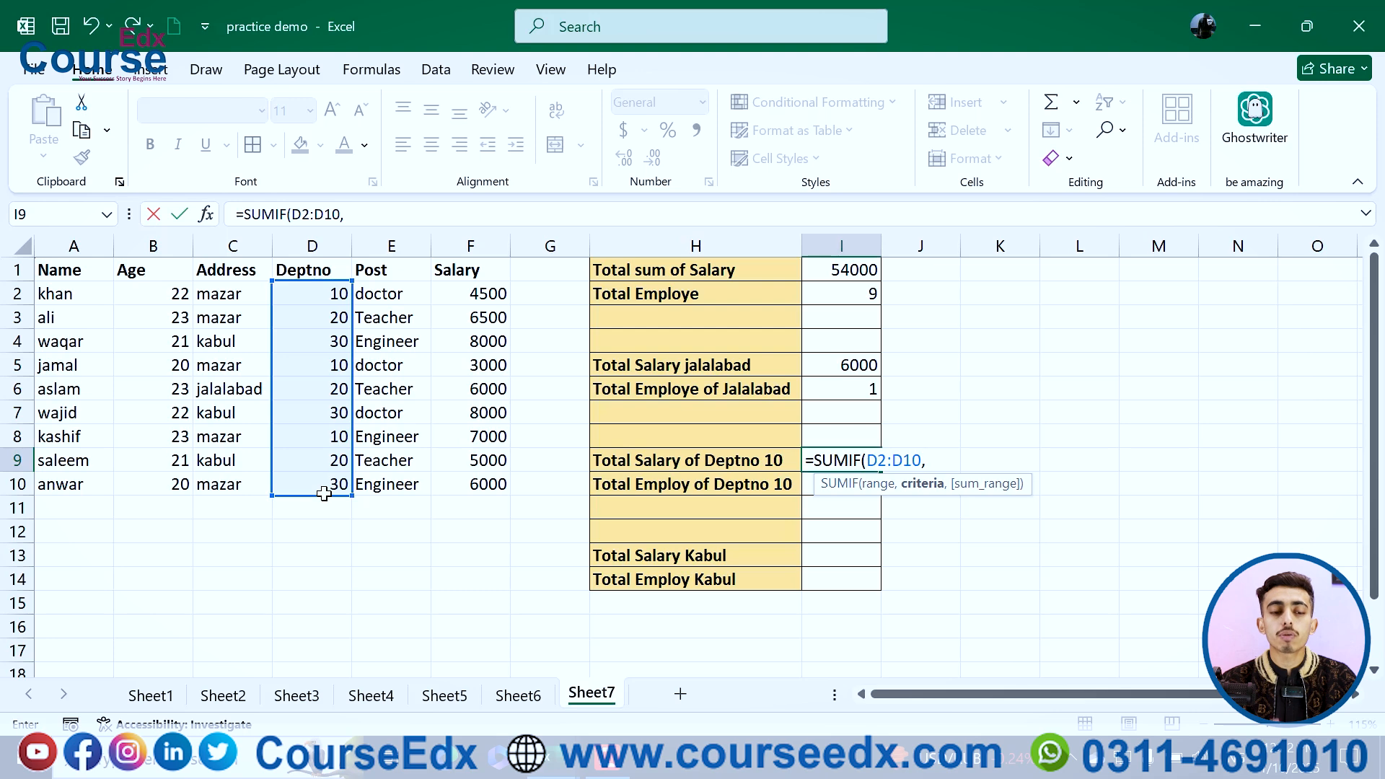
pyautogui.write('10')
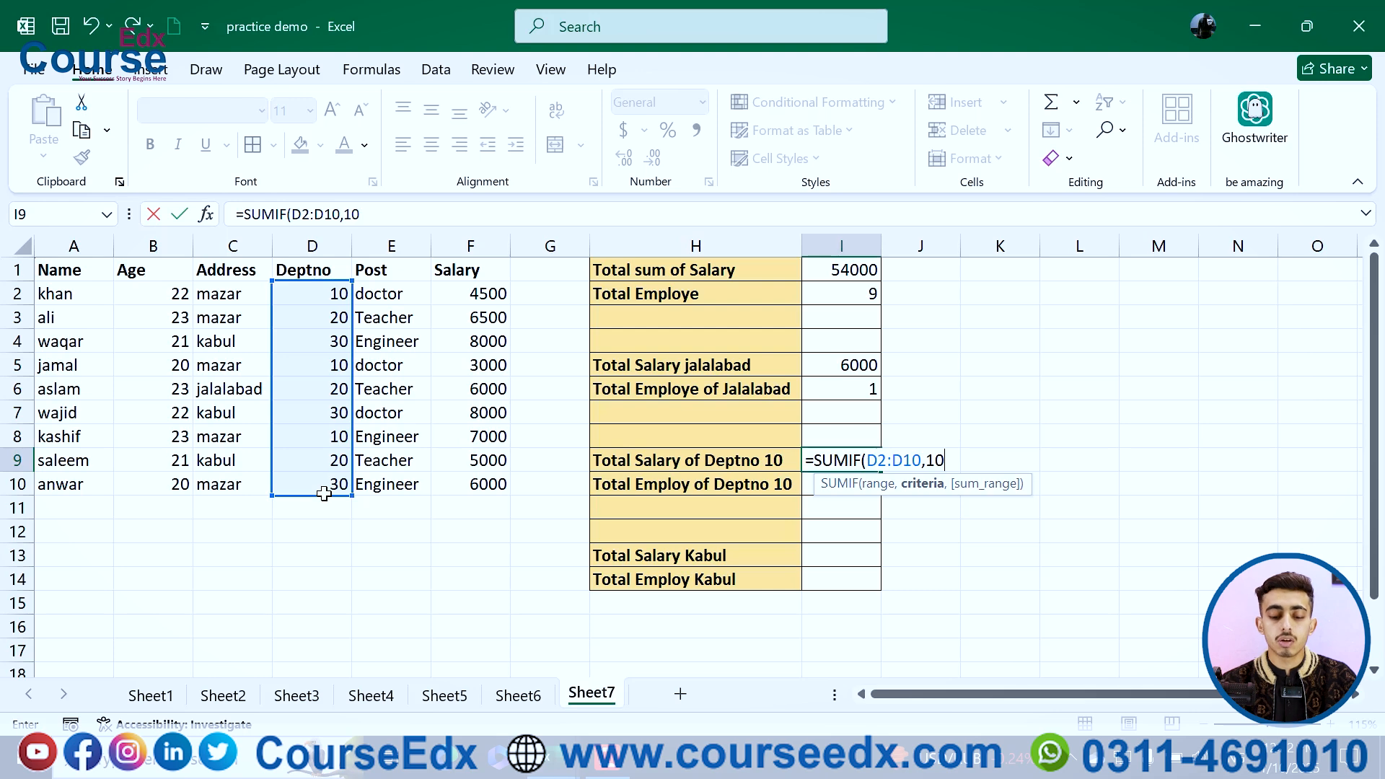
pyautogui.write(',')
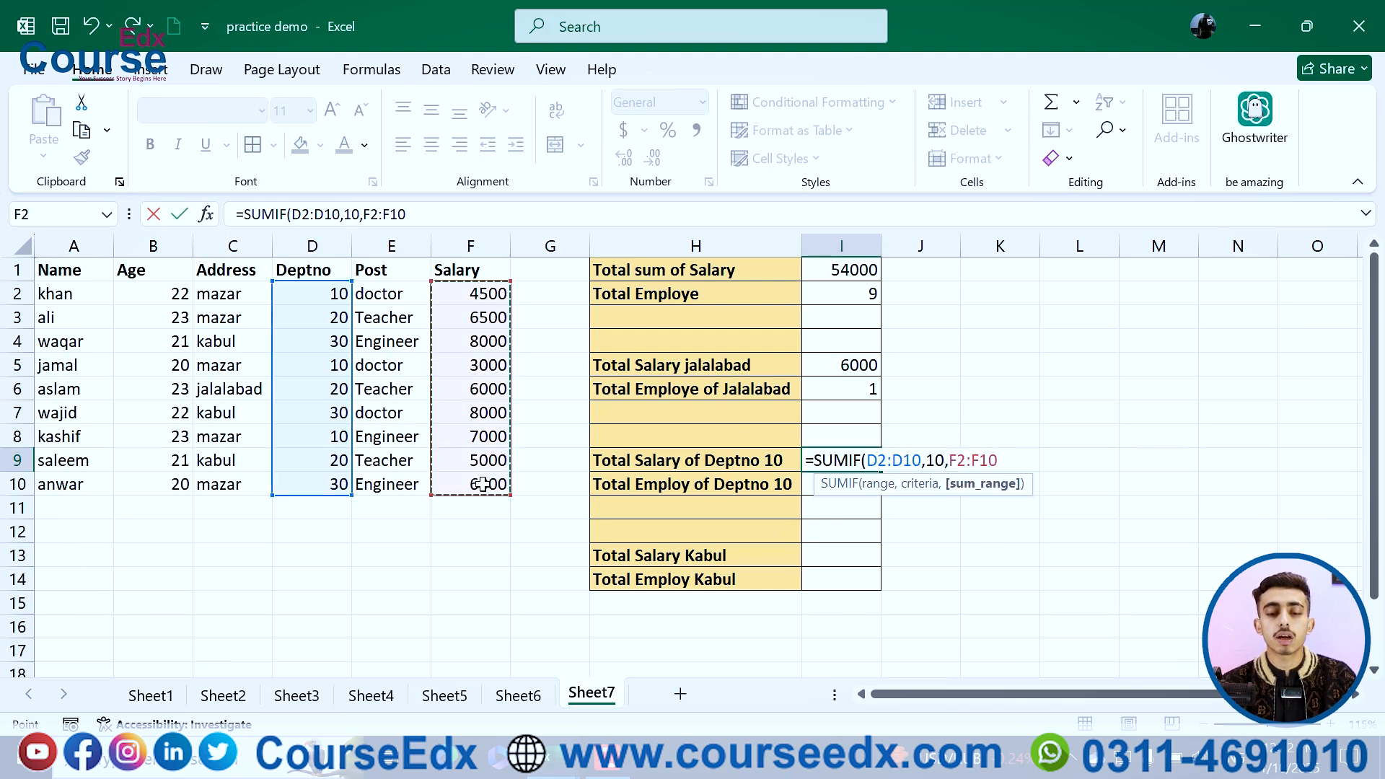
pyautogui.press('Return')
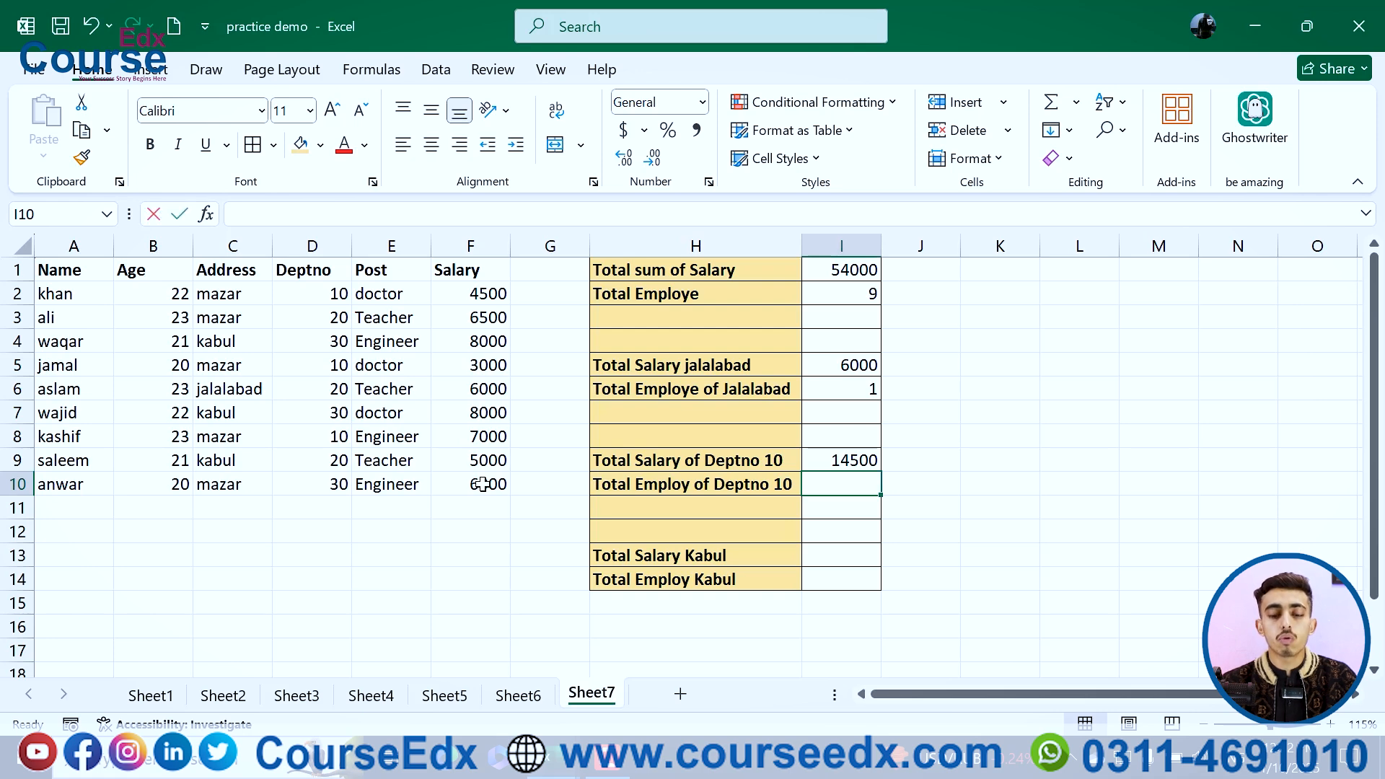
# Step: Enter =COUNTIF(D2:D10,10) in I10 to count the employees in department 10
pyautogui.write('=coun')
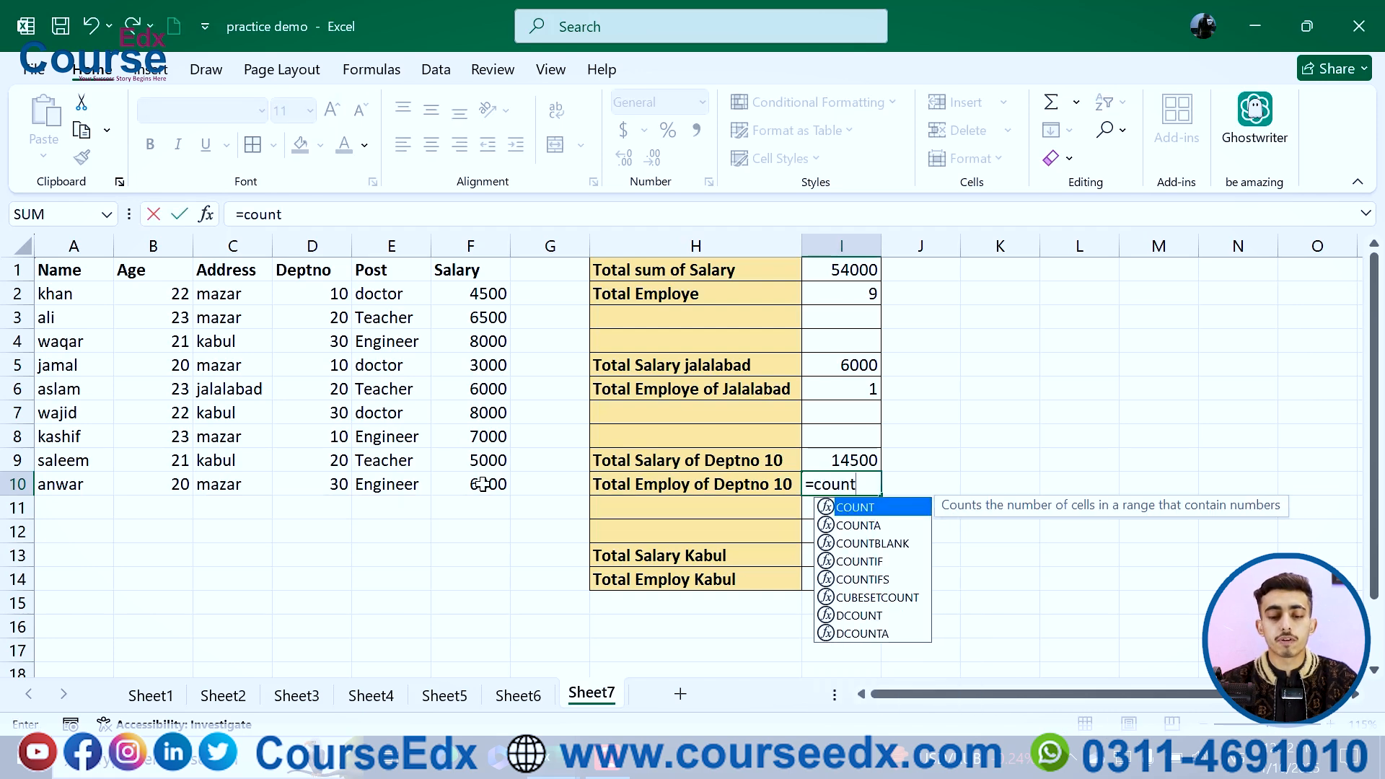
pyautogui.write('t')
pyautogui.press('Down')
pyautogui.press('Down')
pyautogui.press('Down')
pyautogui.press('Tab')
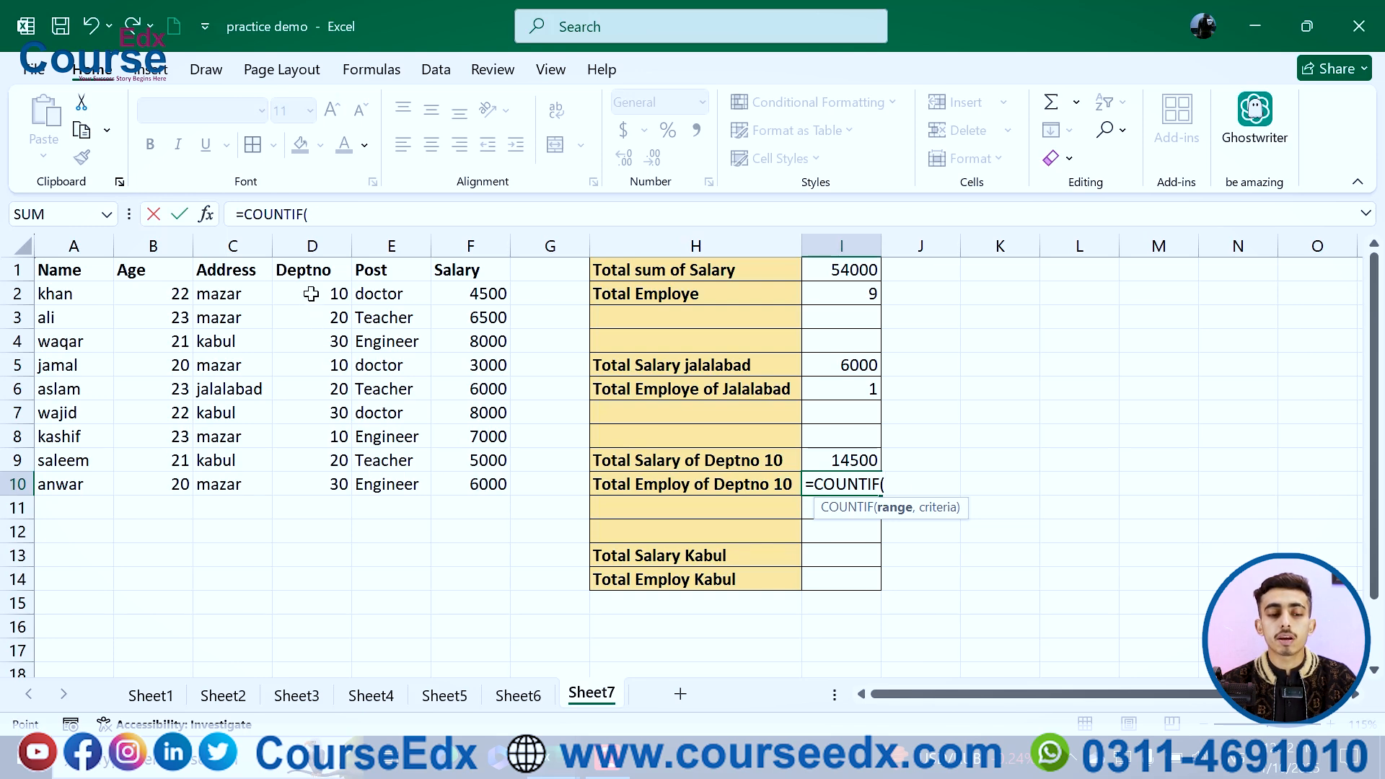
pyautogui.moveTo(311, 295); pyautogui.dragTo(318, 484)
pyautogui.write(',10')
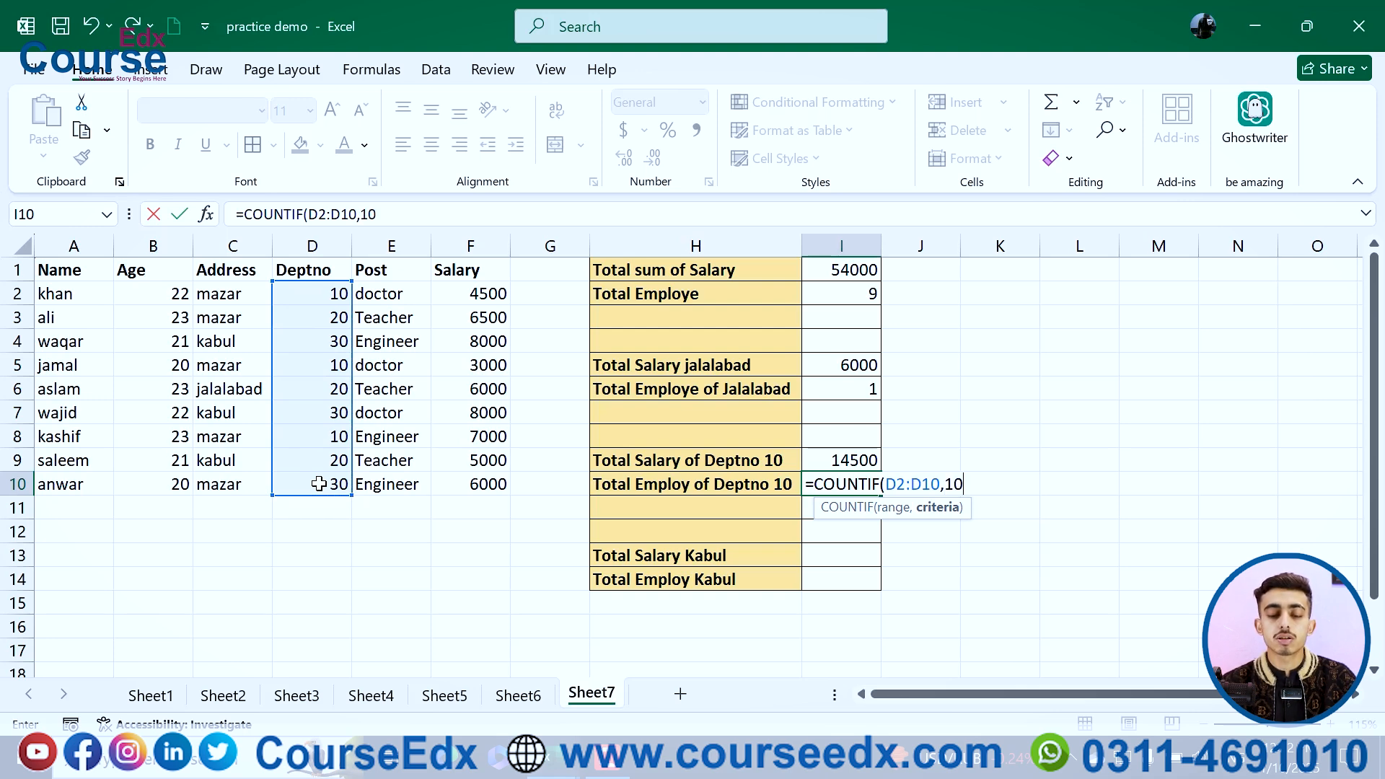
pyautogui.press('Return')
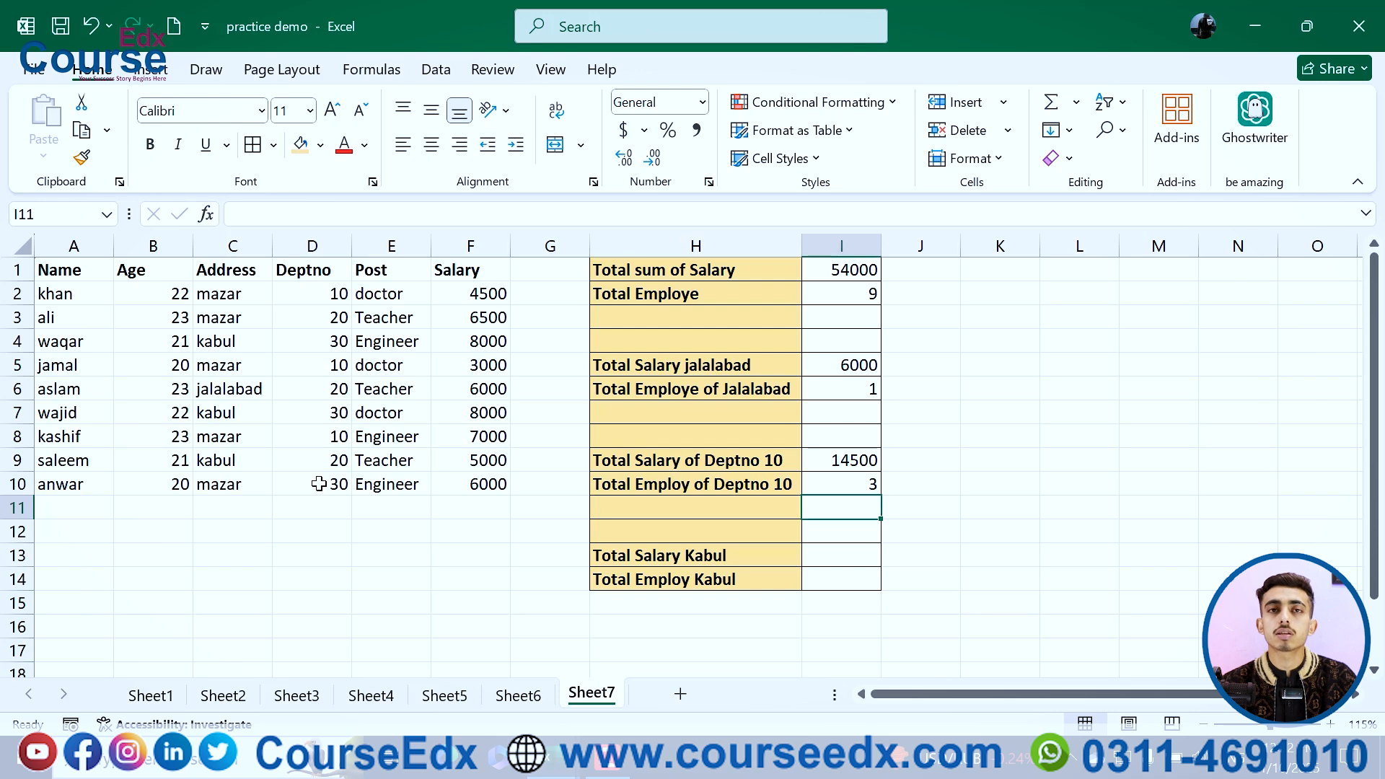
# Step: Enter =SUMIF(C2:C10,"Kabul",F2:F10) in I13 to total the Kabul salaries
pyautogui.click(338, 297)
pyautogui.click(331, 362)
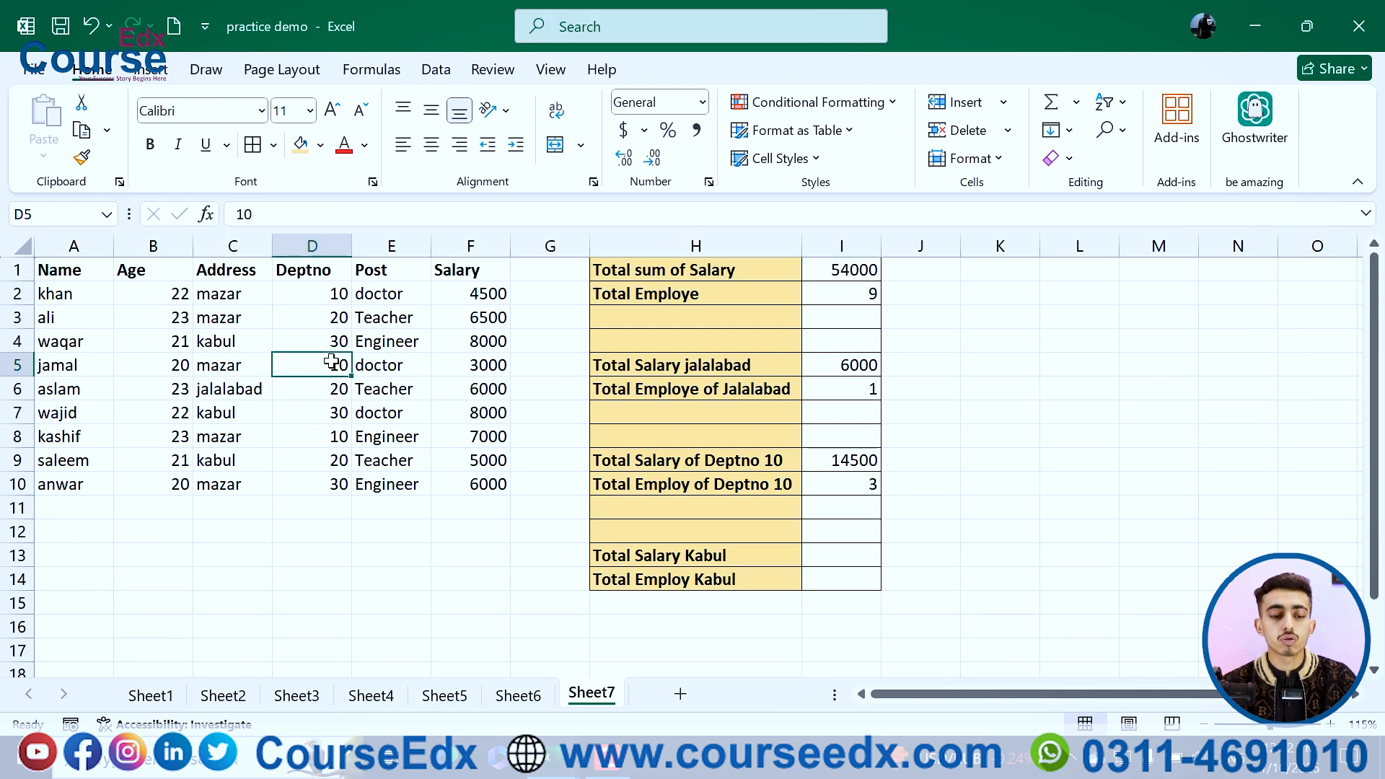
pyautogui.click(331, 442)
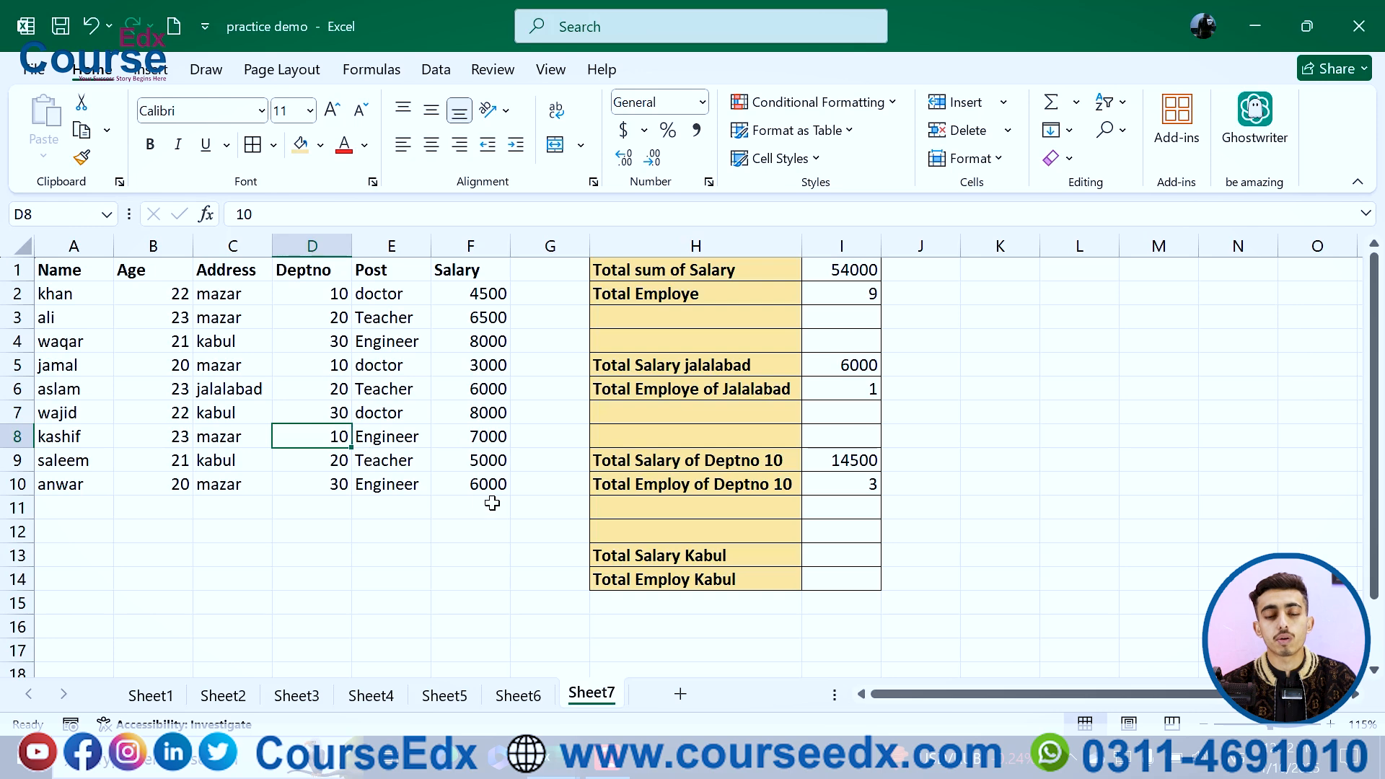
pyautogui.click(851, 562)
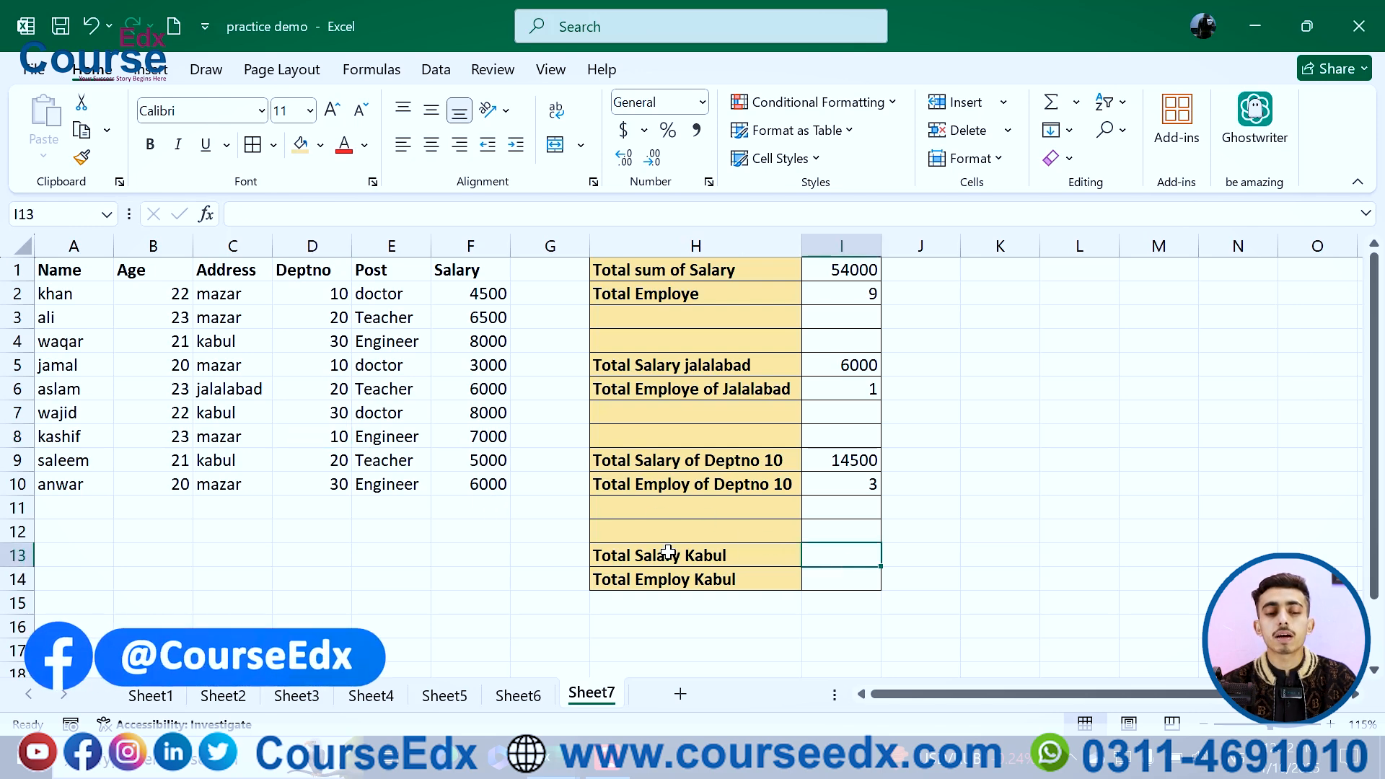
pyautogui.click(703, 363)
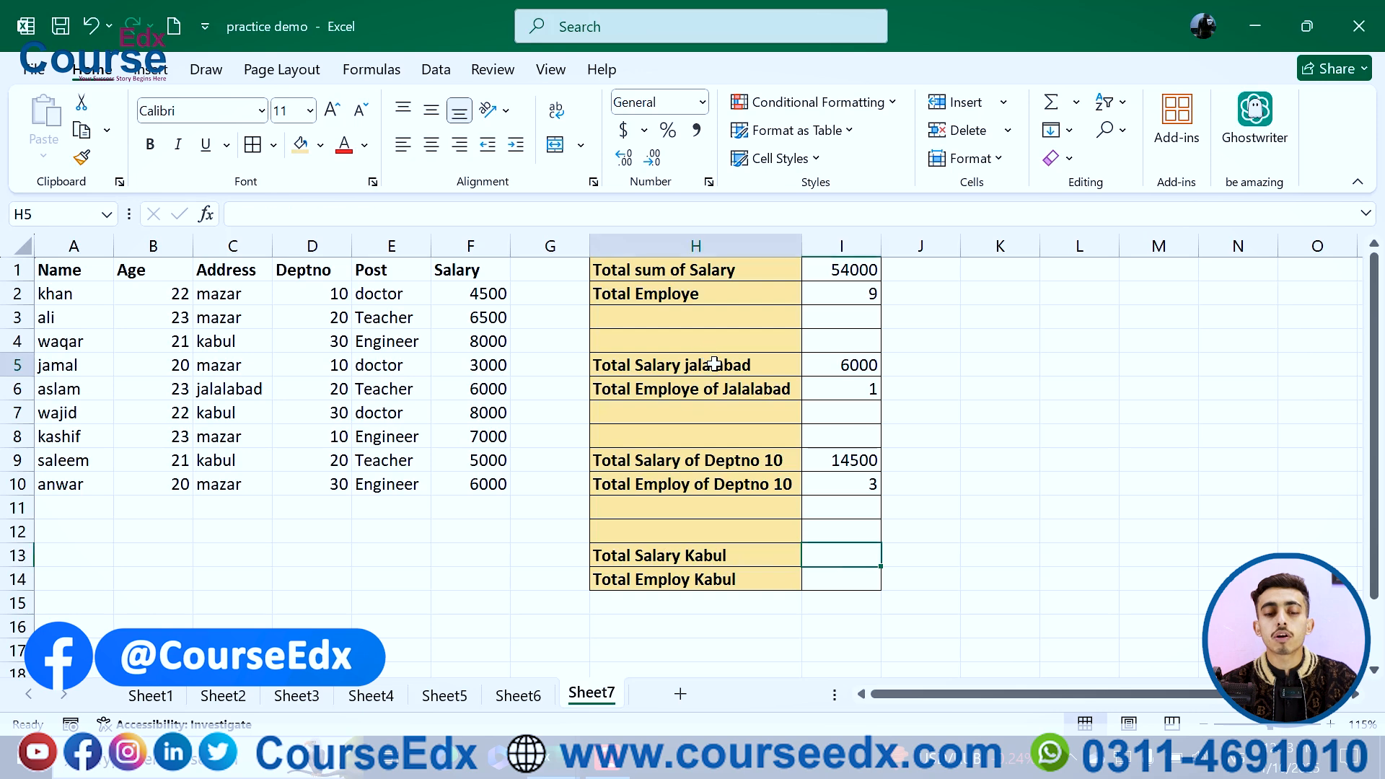
pyautogui.doubleClick(832, 554)
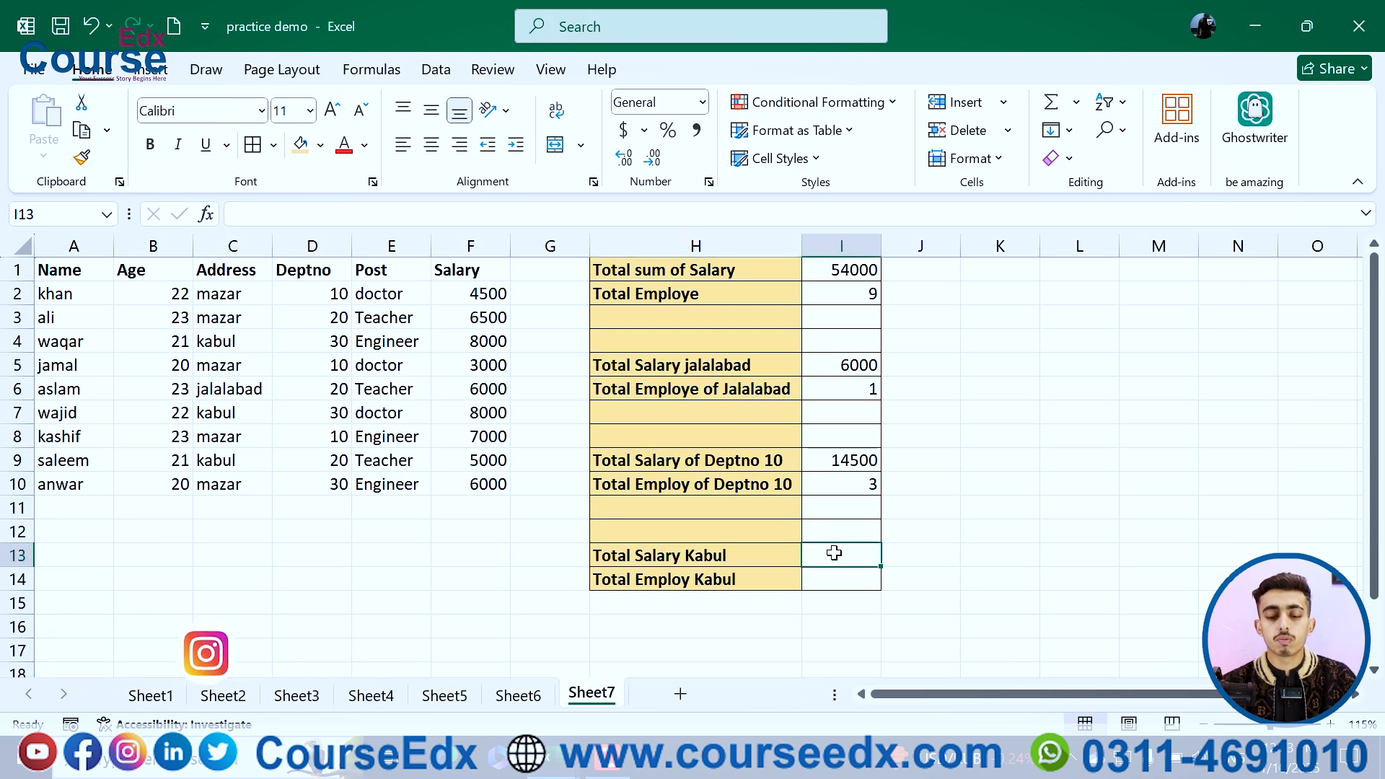
pyautogui.write('=sumif')
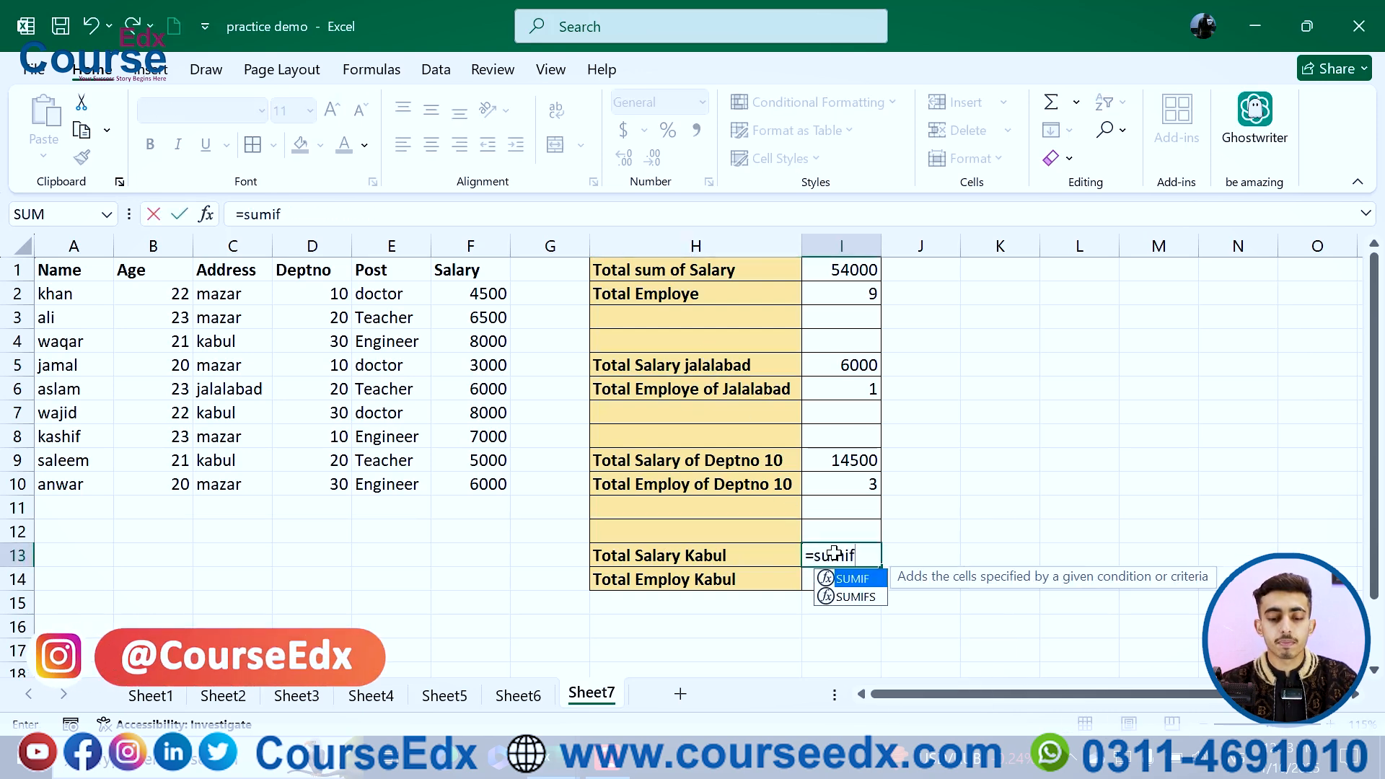
pyautogui.press('Tab')
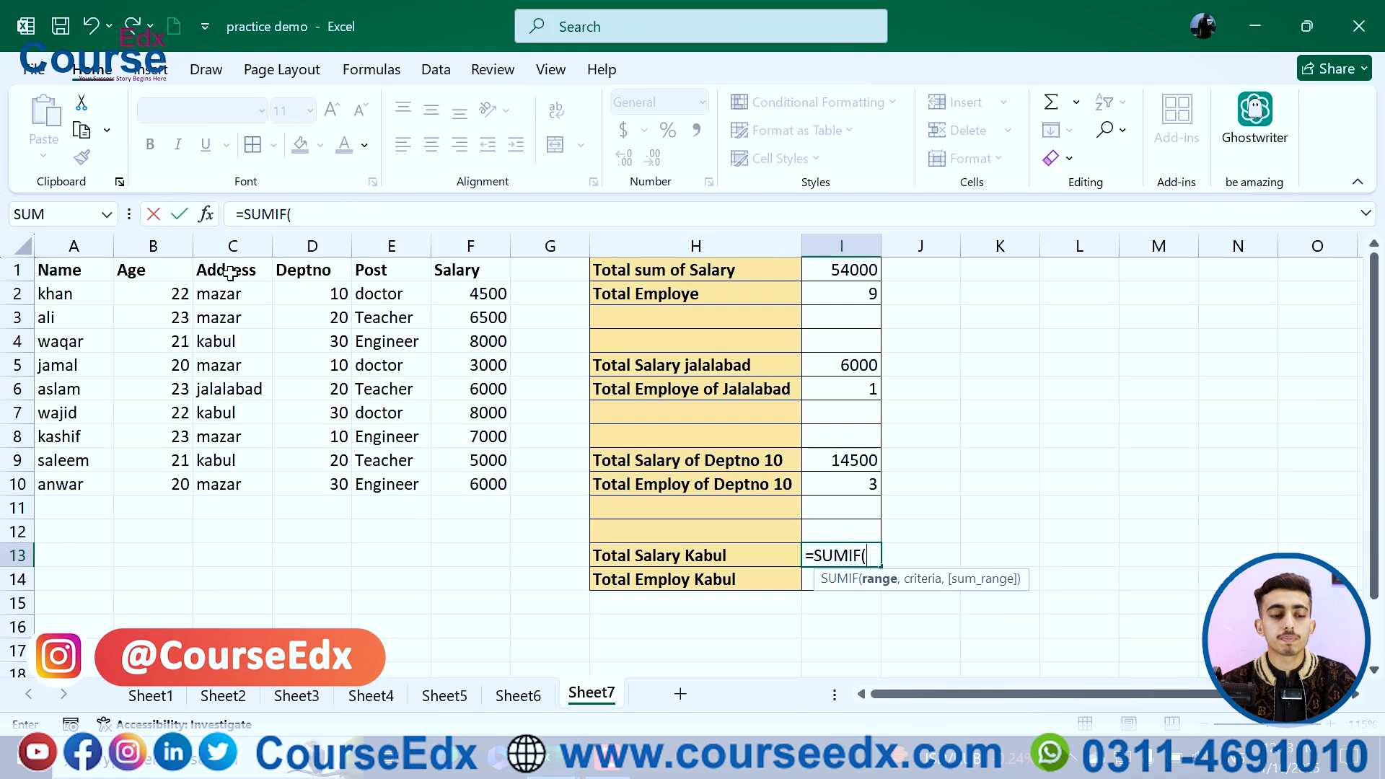
pyautogui.moveTo(230, 294); pyautogui.dragTo(261, 482)
pyautogui.write(',')
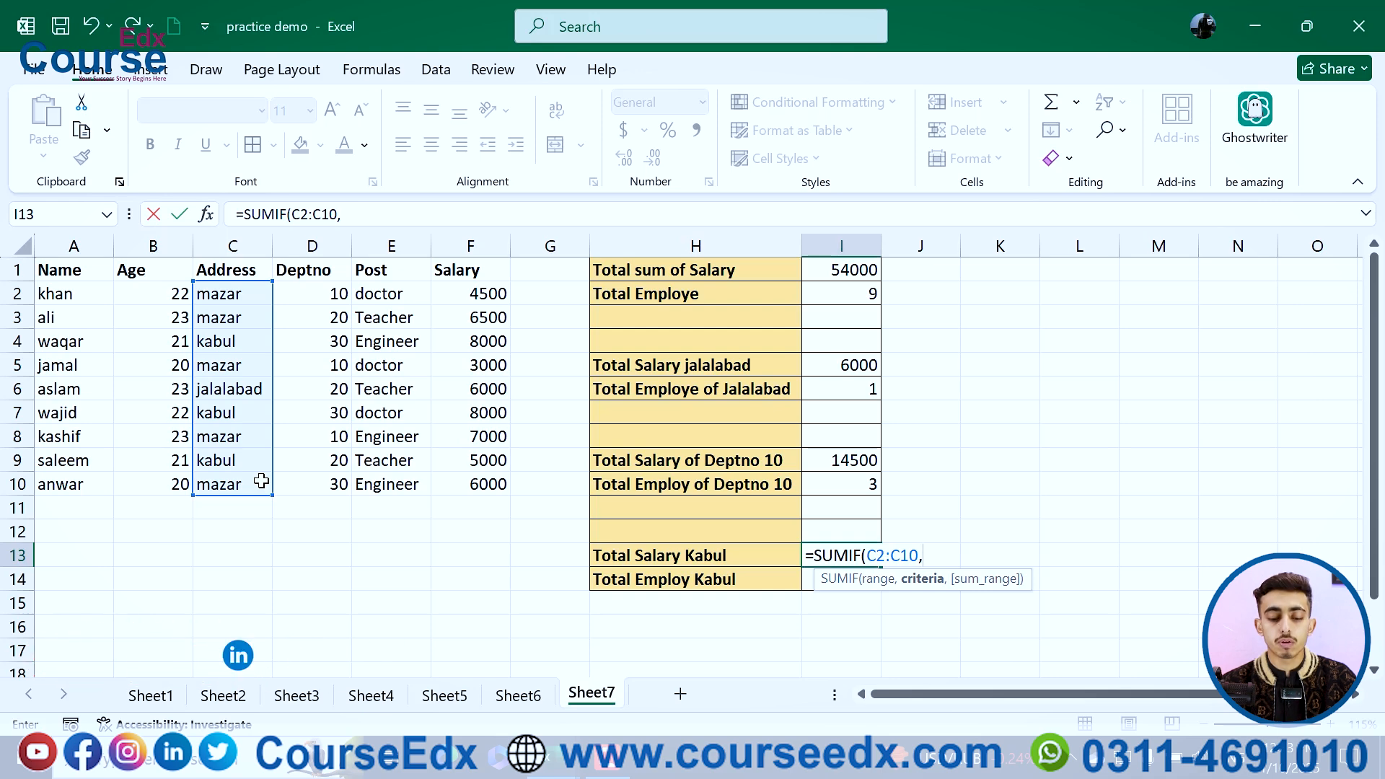
pyautogui.write('"')
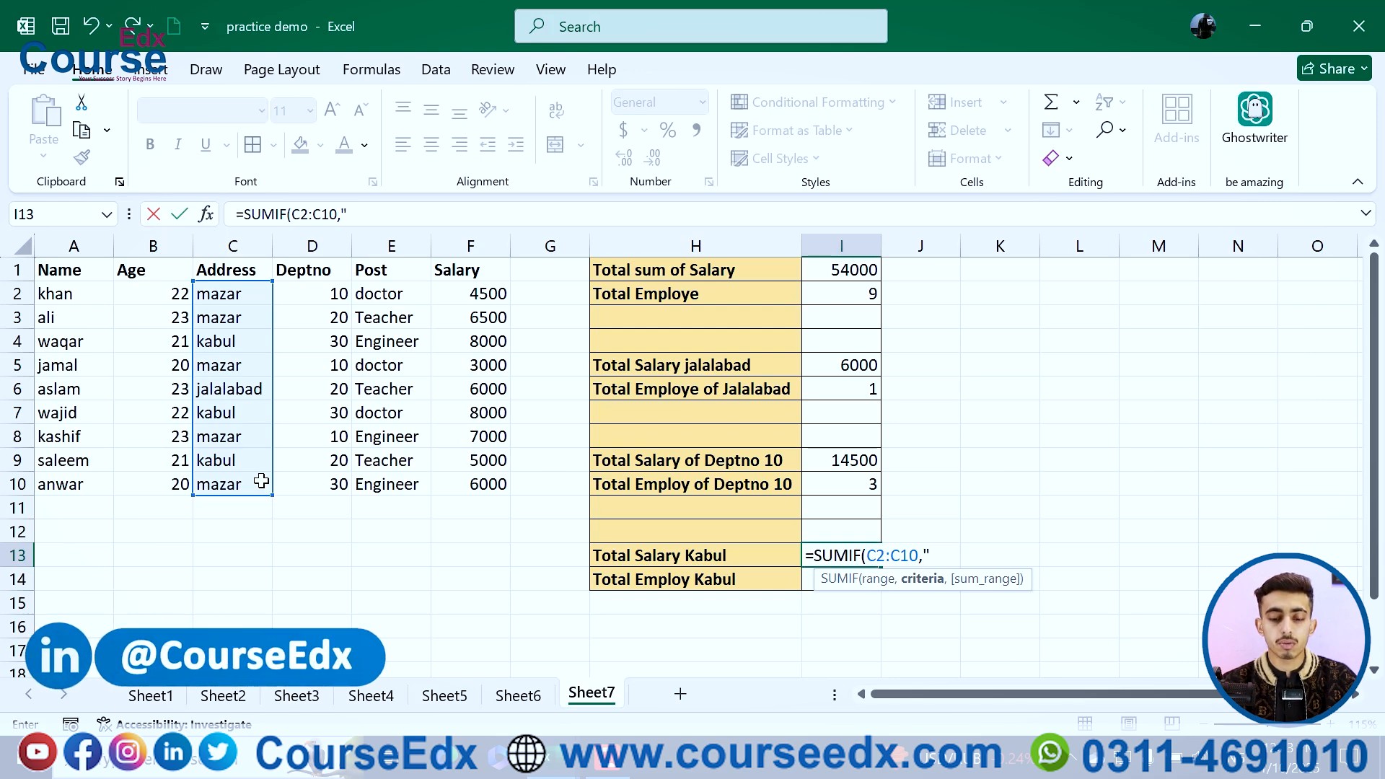
pyautogui.write('Kabul')
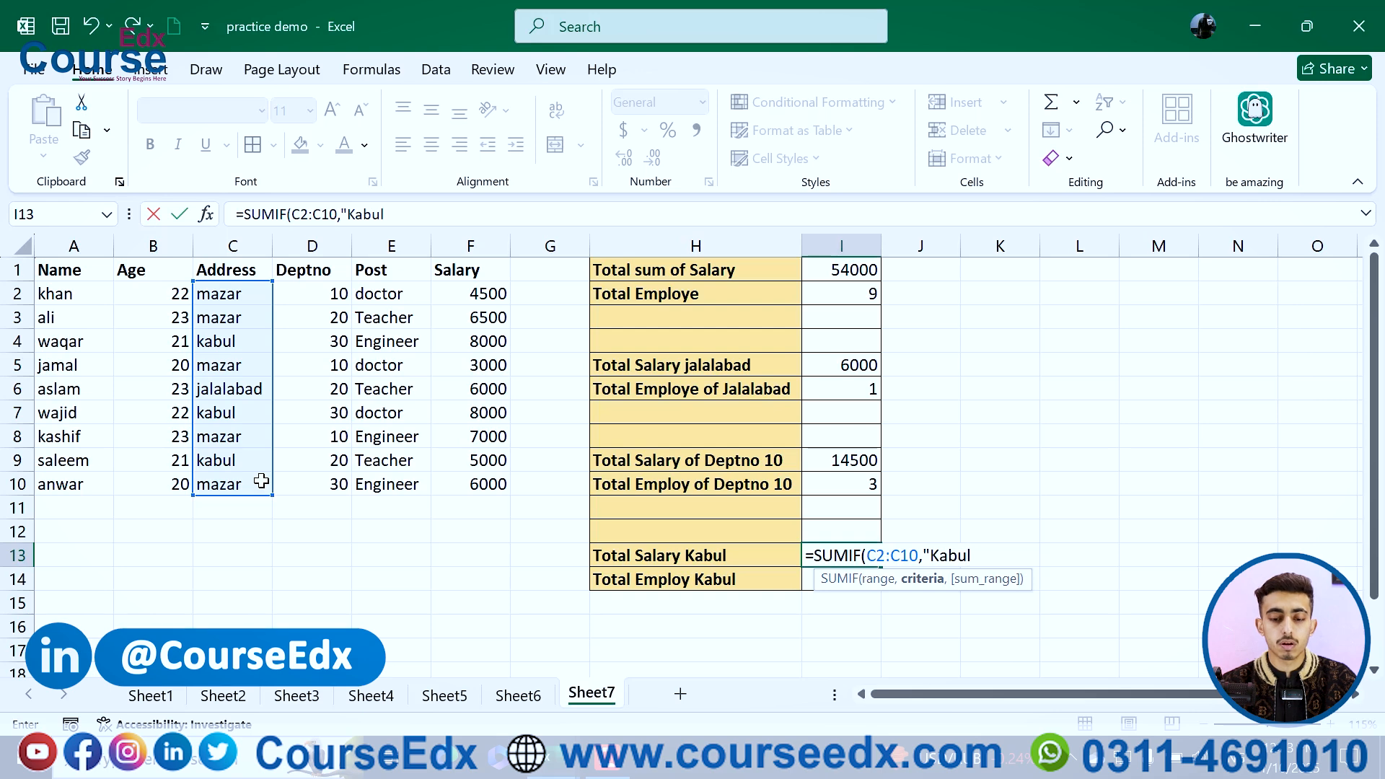
pyautogui.write('"')
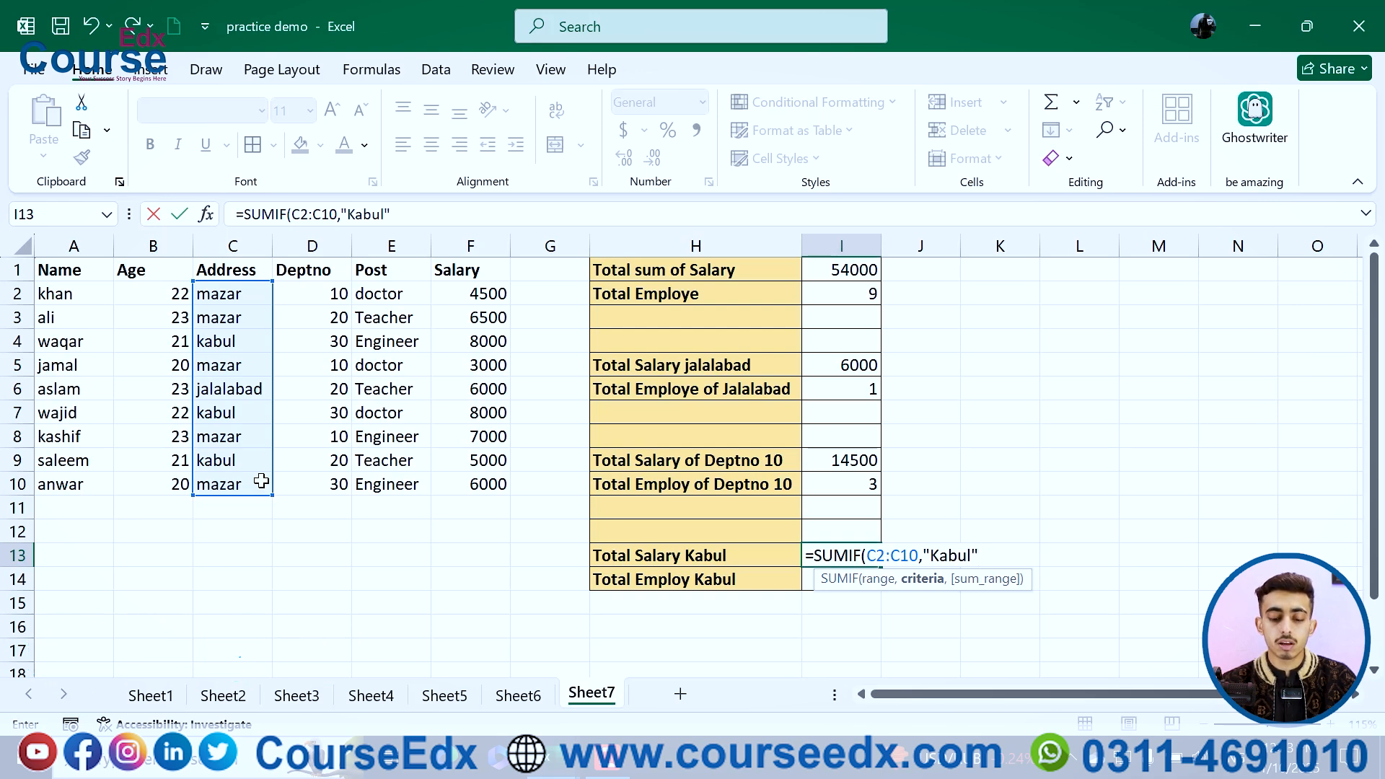
pyautogui.write(',')
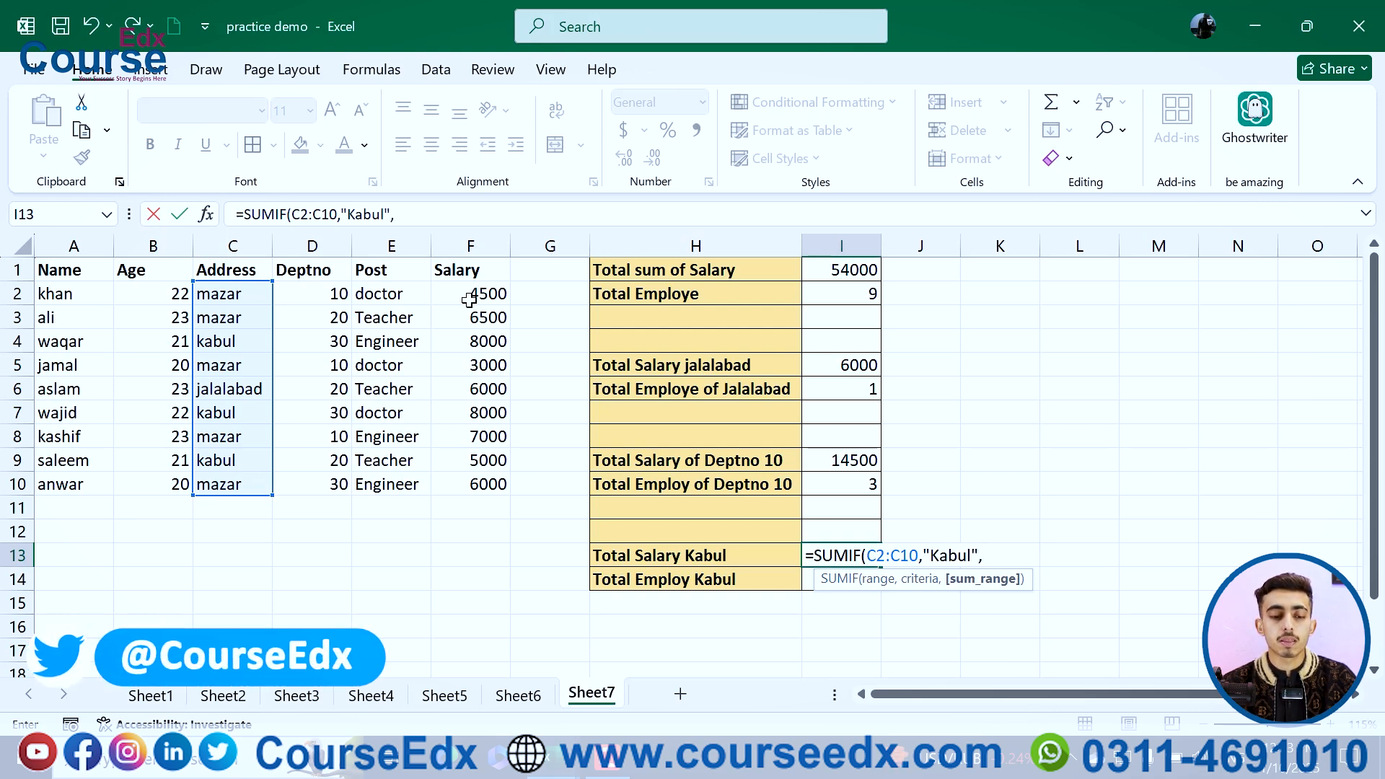
pyautogui.moveTo(472, 294); pyautogui.dragTo(475, 480)
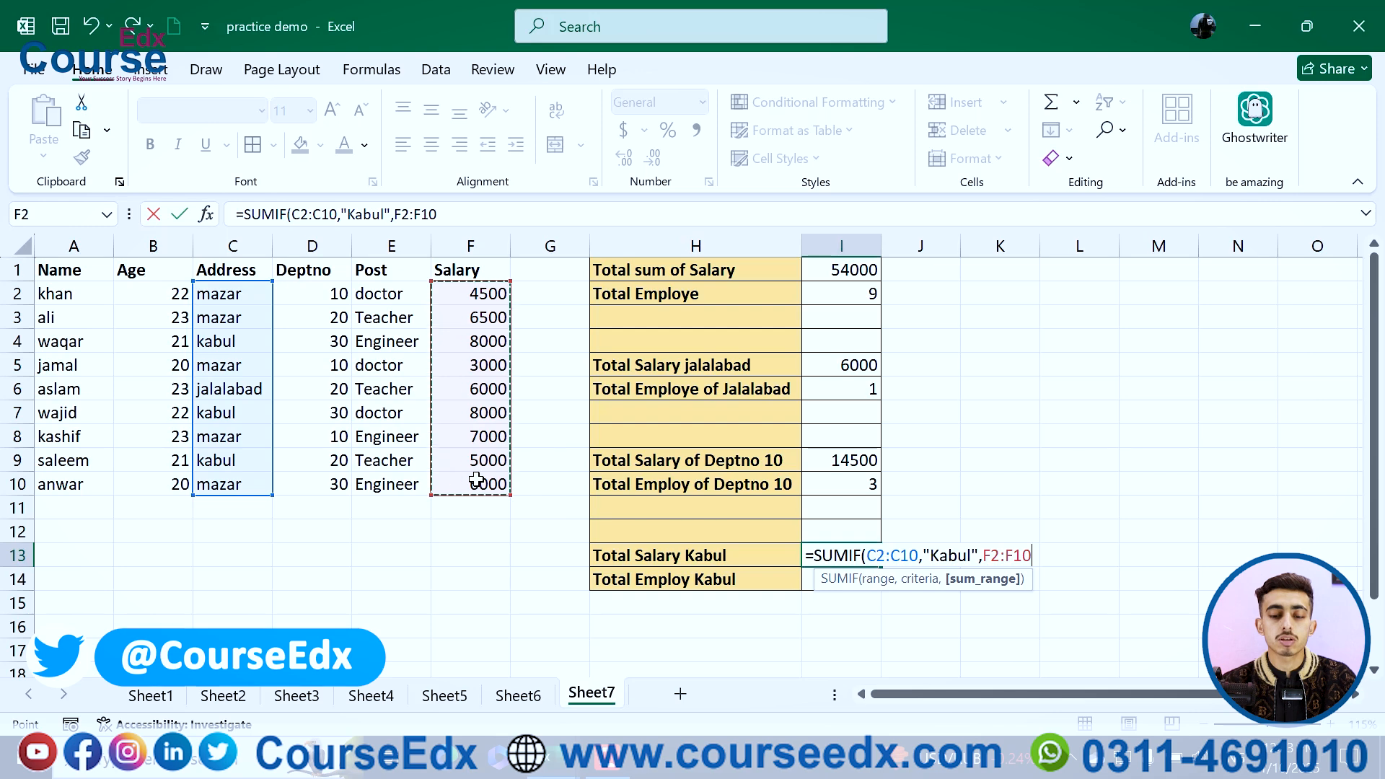
pyautogui.press('Return')
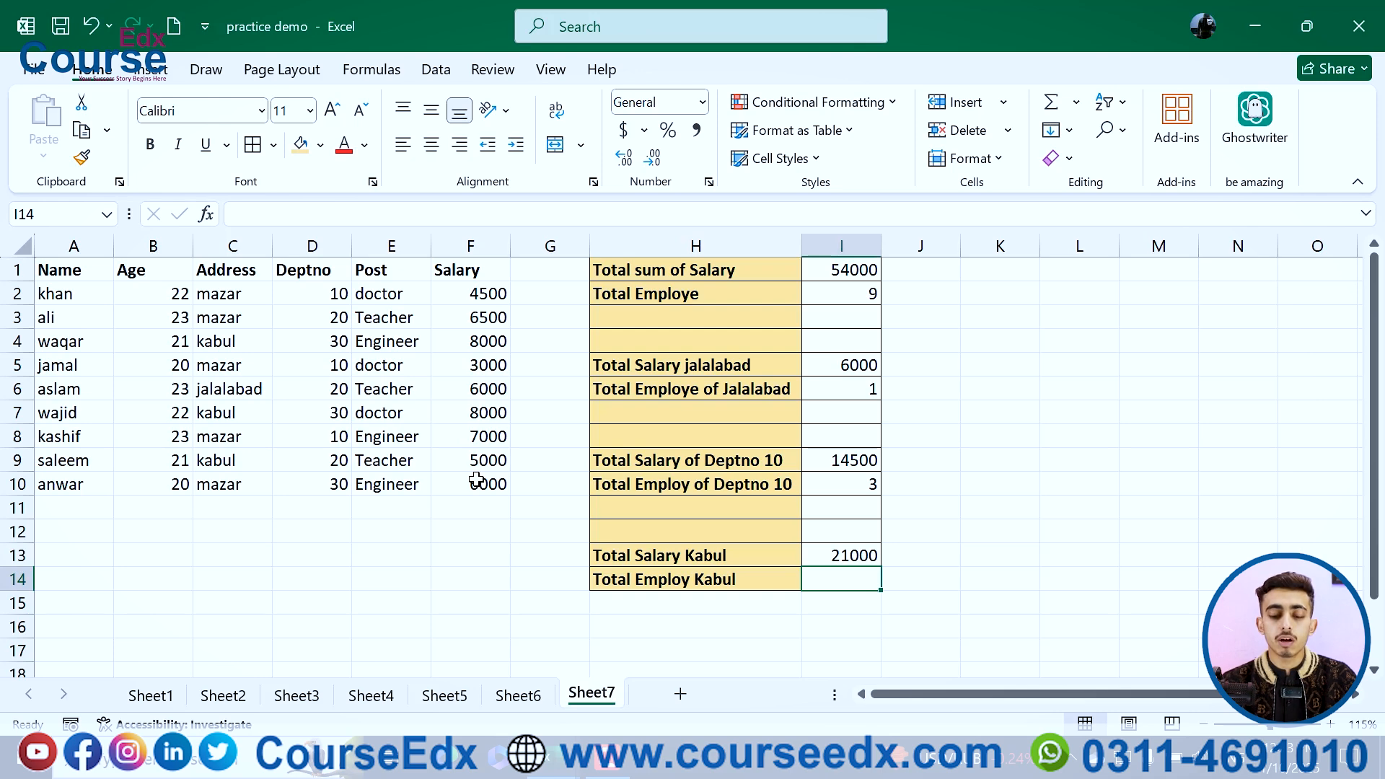
# Step: Enter =COUNTIF(C2:C10,"kabul") in I14 to count the Kabul employees
pyautogui.write('=coun')
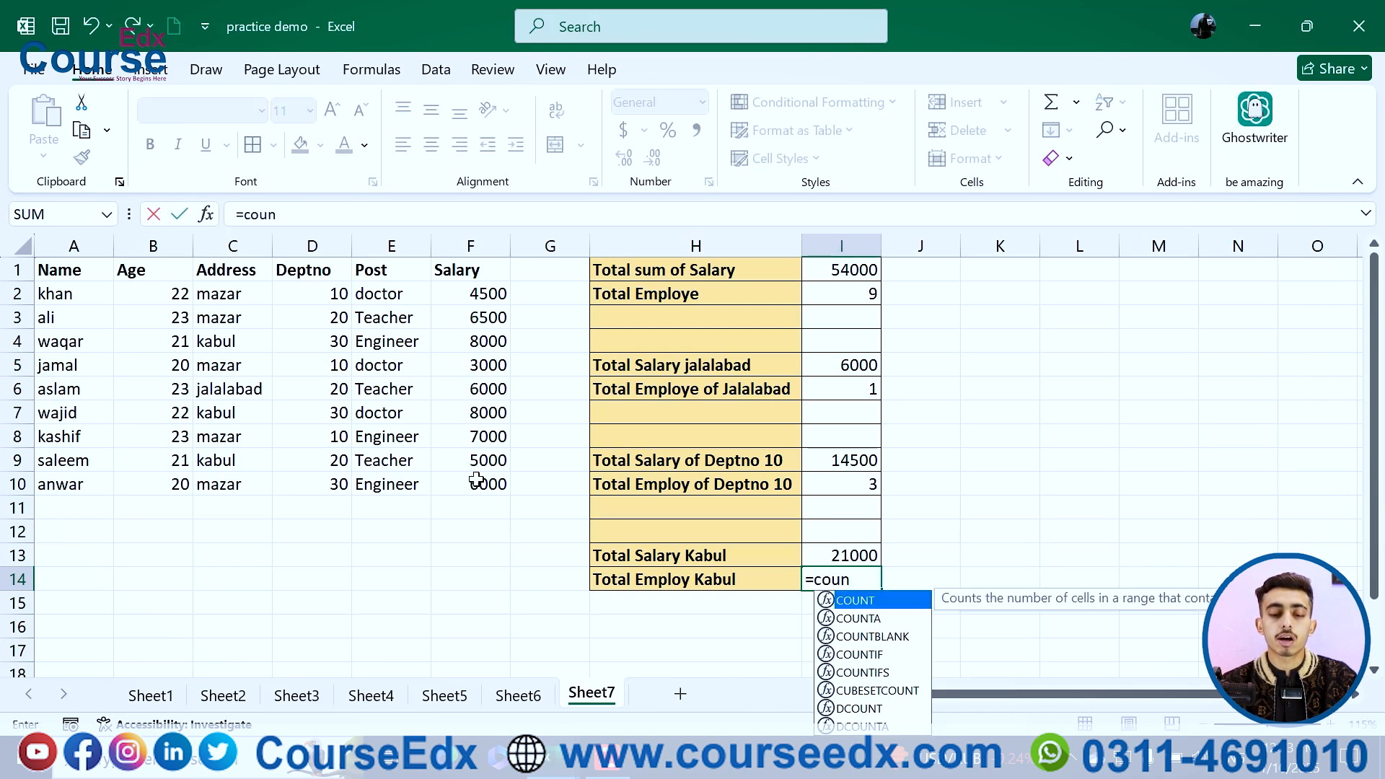
pyautogui.write('tif(')
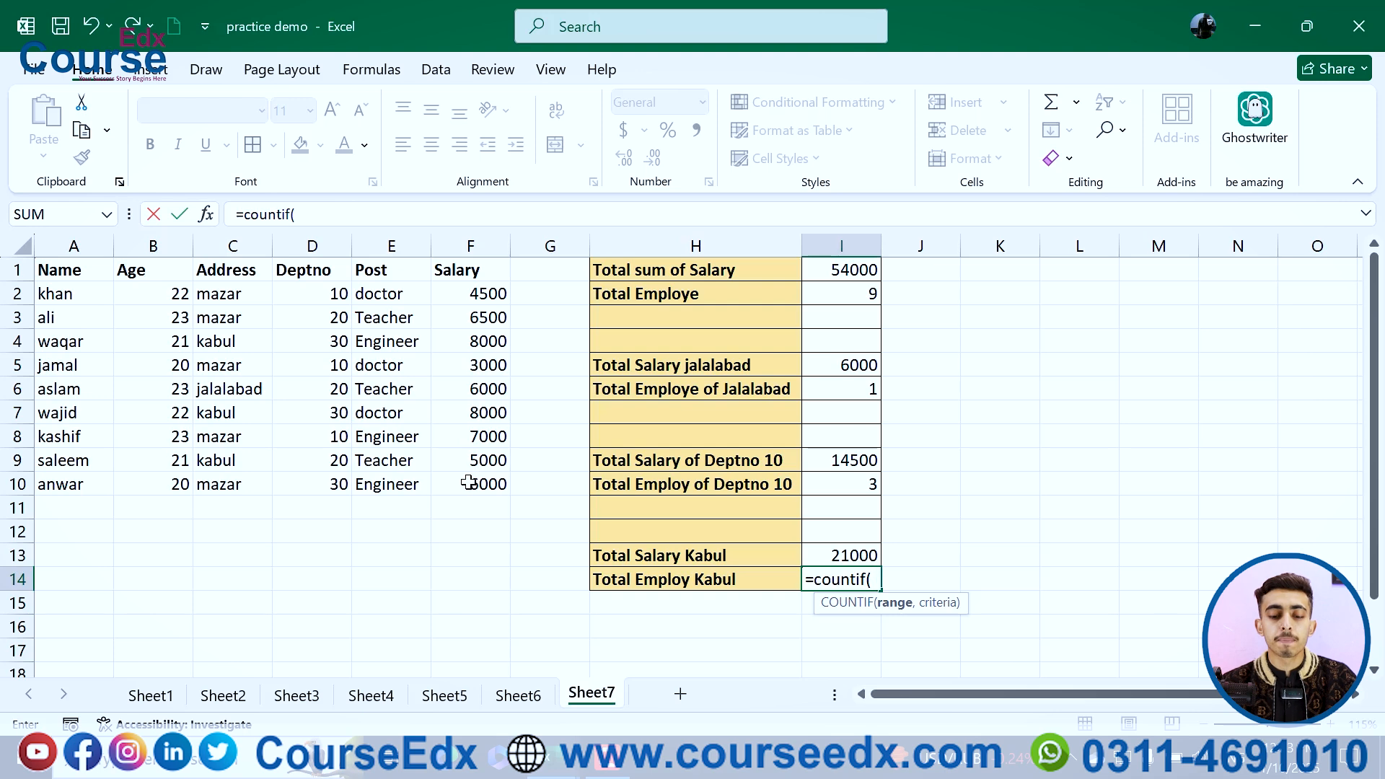
pyautogui.moveTo(246, 292); pyautogui.dragTo(233, 481)
pyautogui.write(',')
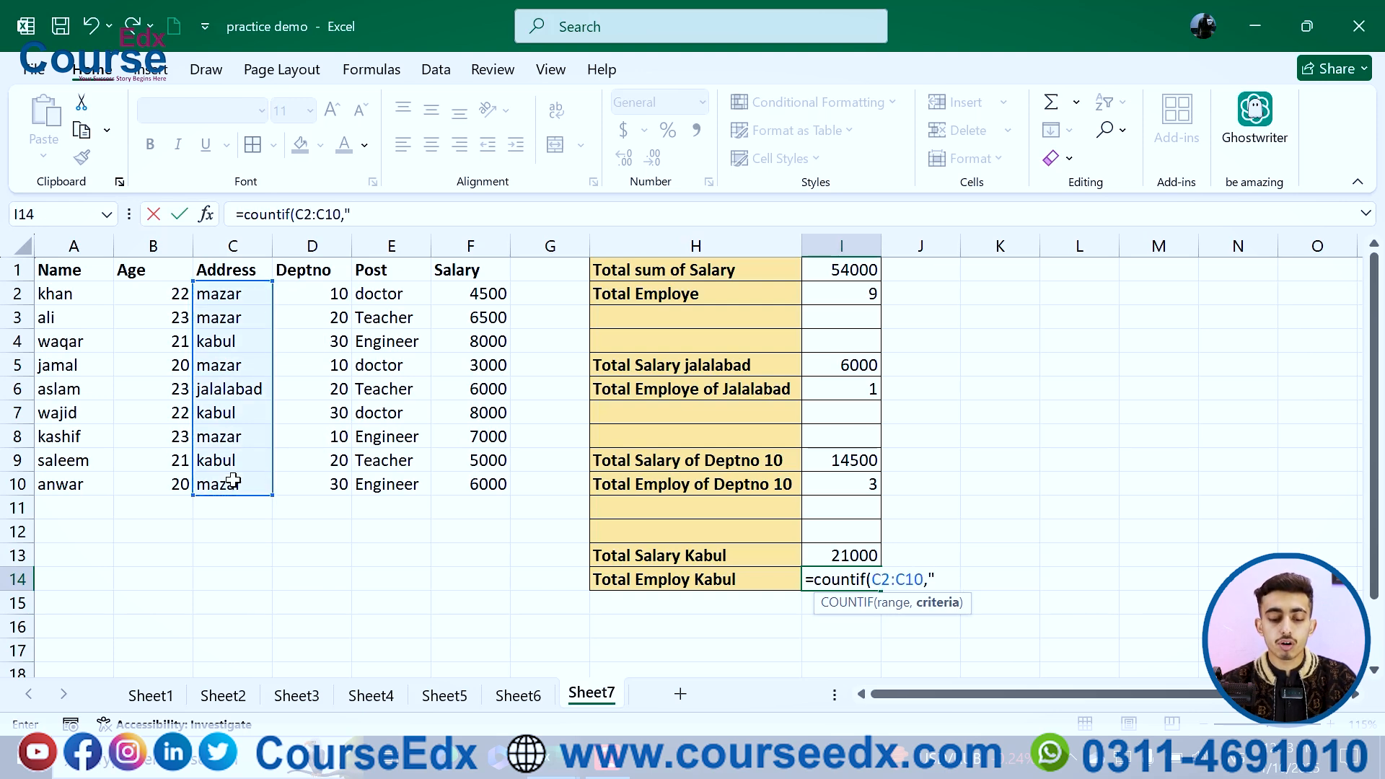
pyautogui.write('"kabul')
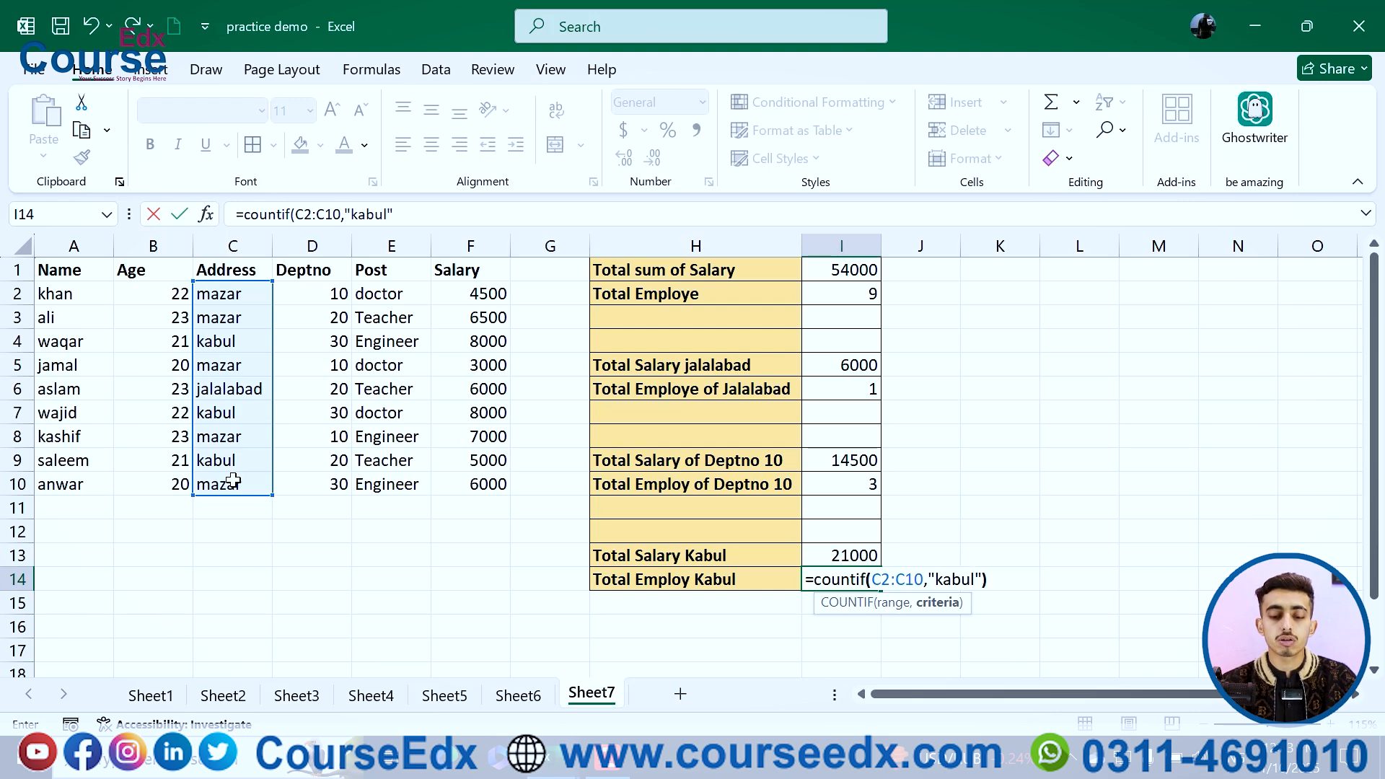
pyautogui.write(')')
pyautogui.press('Return')
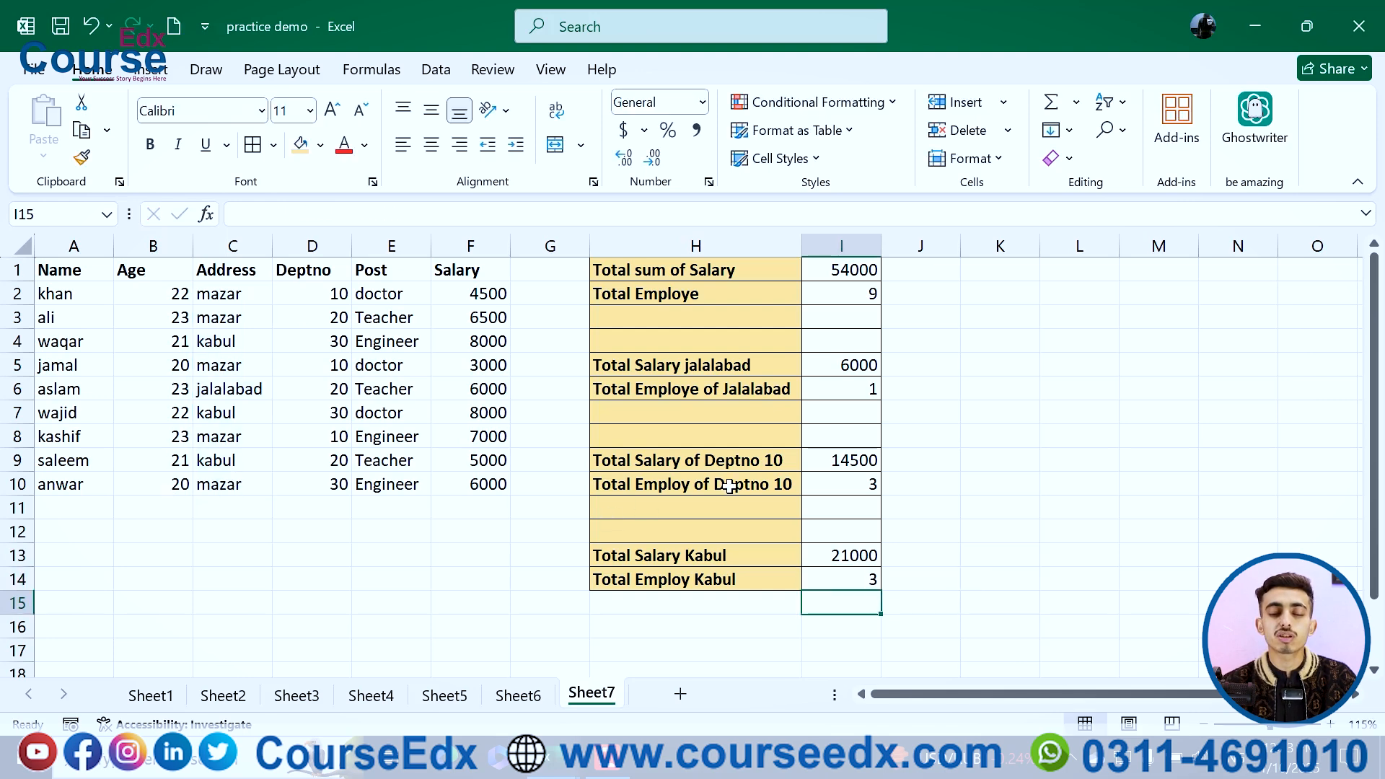
pyautogui.click(863, 586)
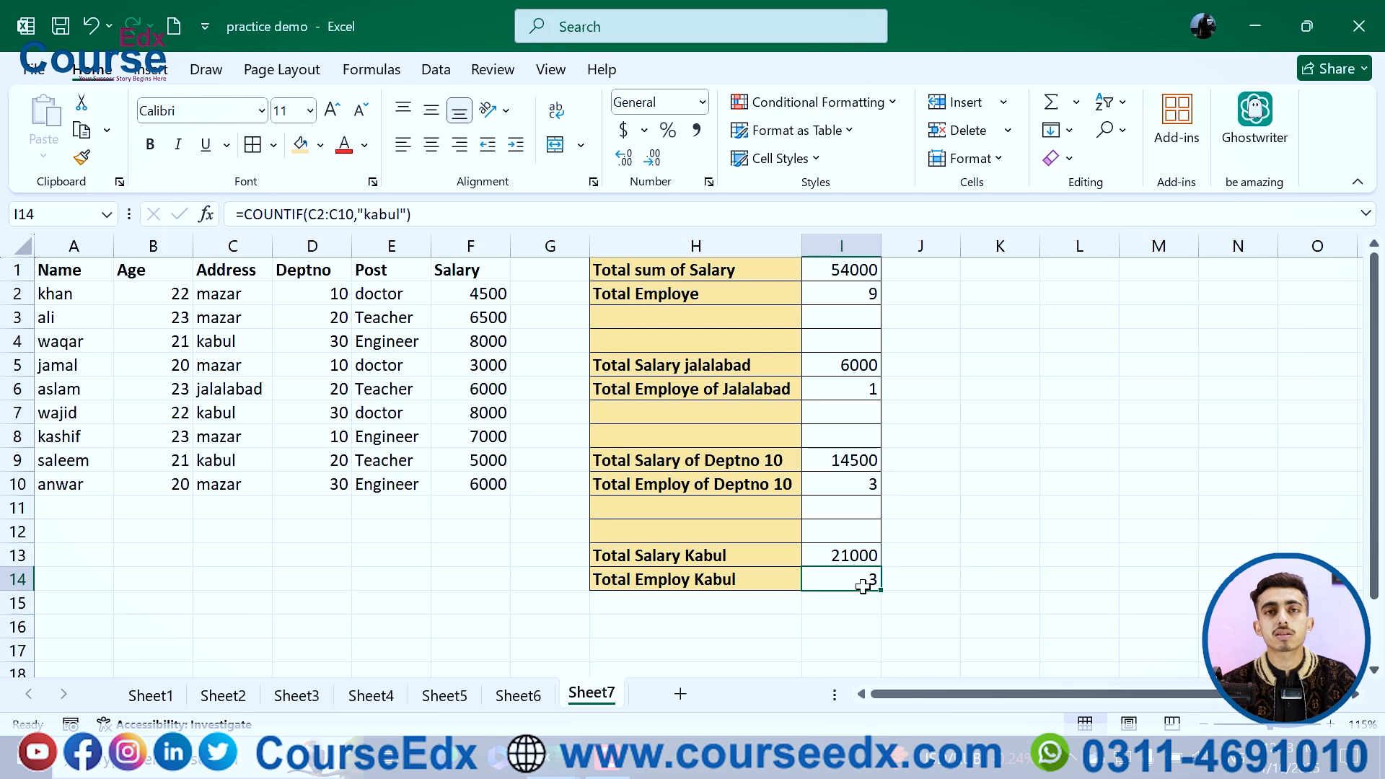